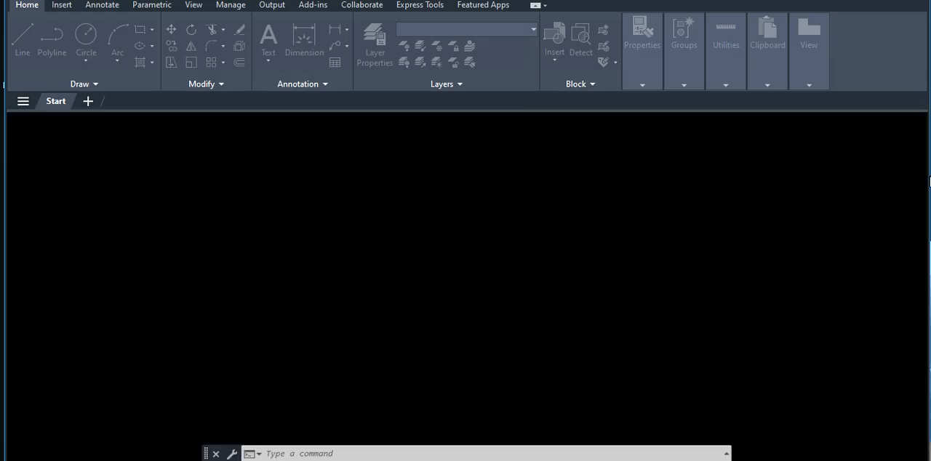
pyautogui.click(316, 431)
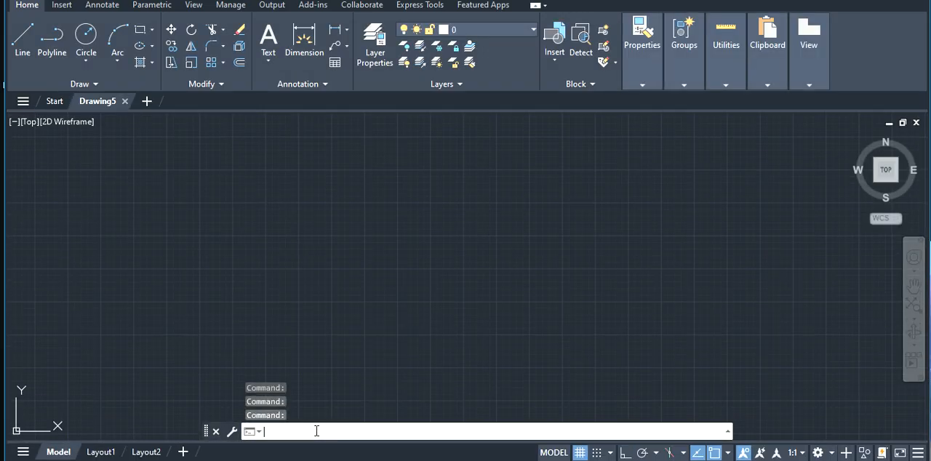
pyautogui.write('l')
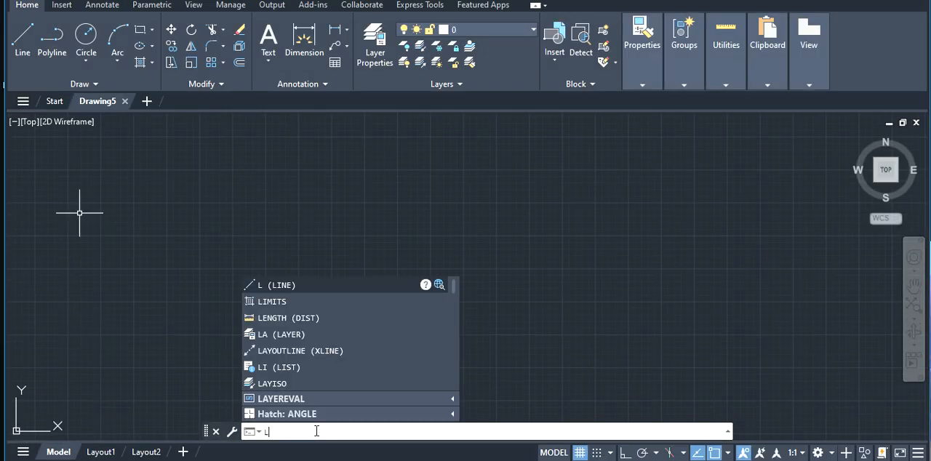
pyautogui.press('Return')
pyautogui.press('Escape')
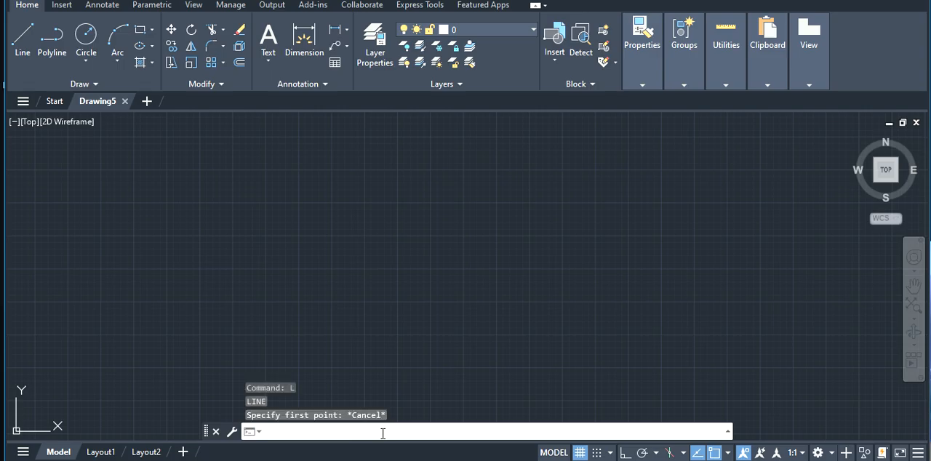
# Set the model space limits with the lower left corner at 0,0 and the upper right corner at 210,297
pyautogui.write('li')
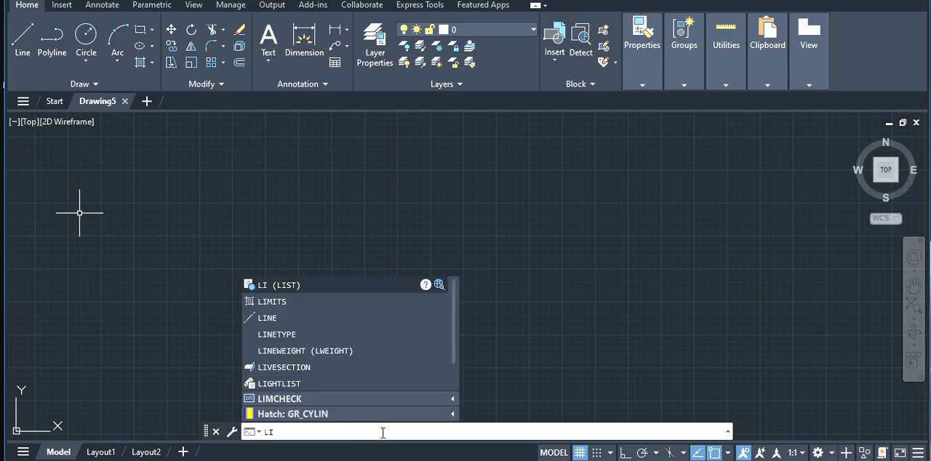
pyautogui.click(319, 299)
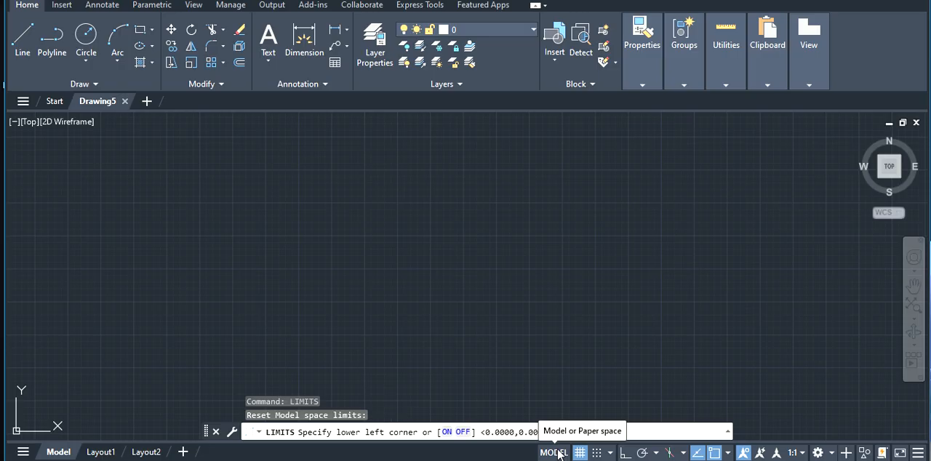
pyautogui.write('0,0')
pyautogui.press('Return')
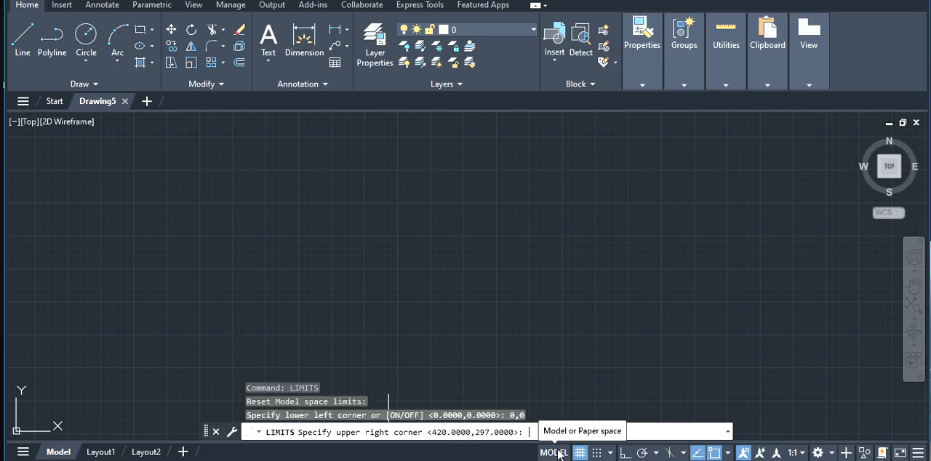
pyautogui.write('21')
pyautogui.write('0,297')
pyautogui.press('Return')
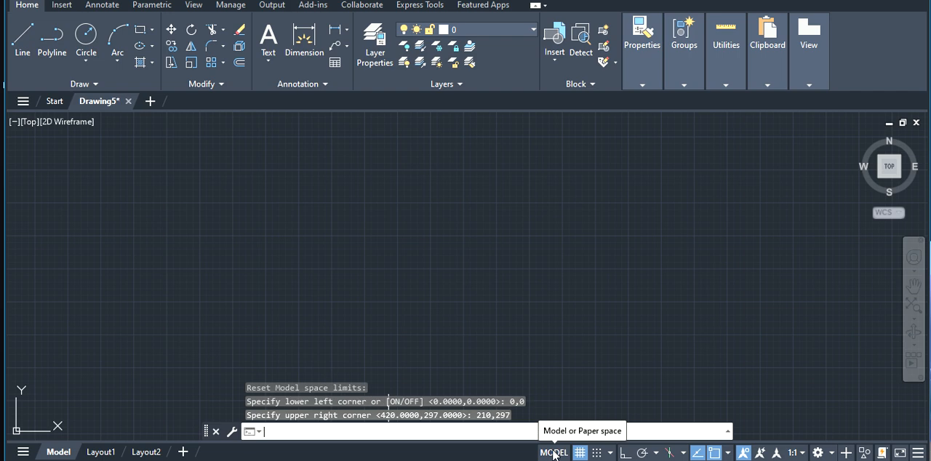
# Set the length precision of the drawing units to 0.0
pyautogui.write('units')
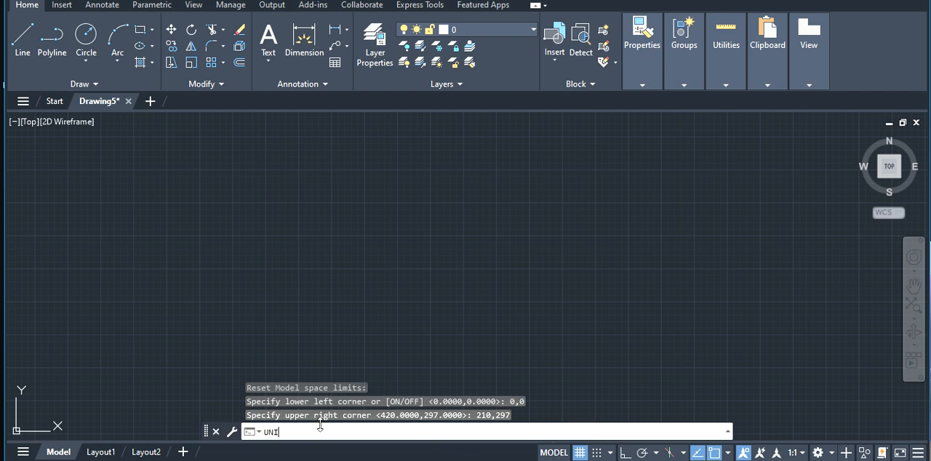
pyautogui.press('Return')
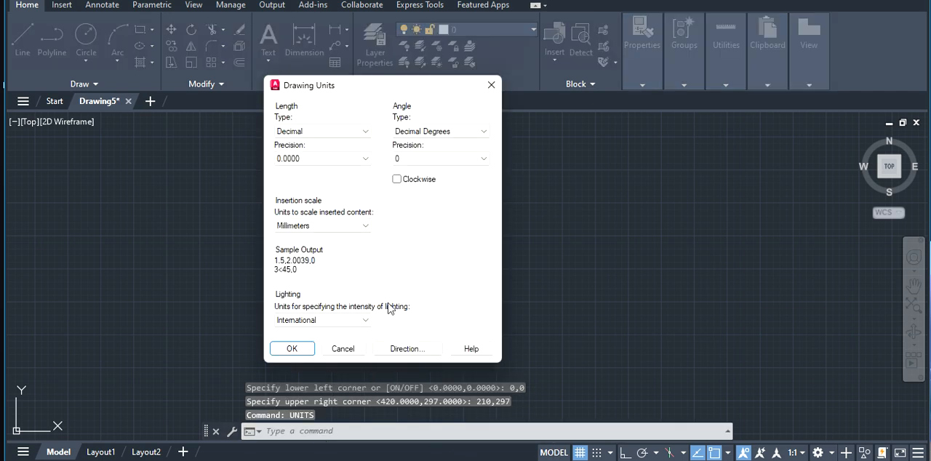
pyautogui.click(328, 160)
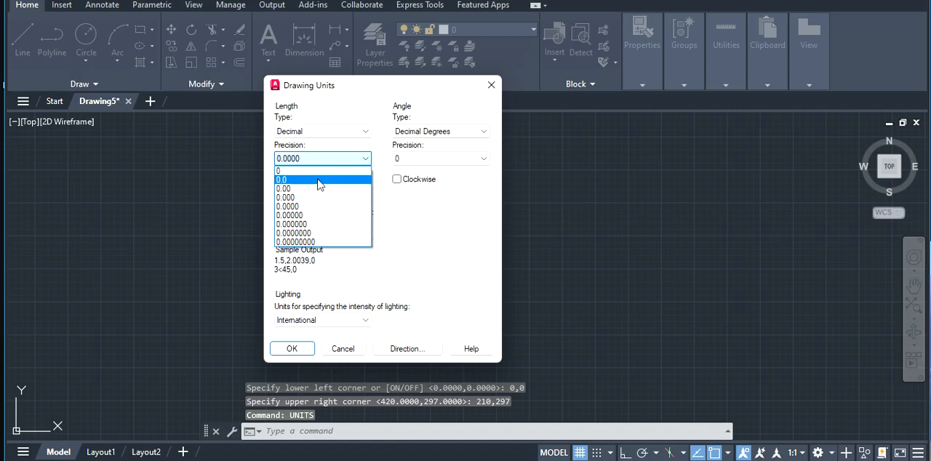
pyautogui.click(319, 179)
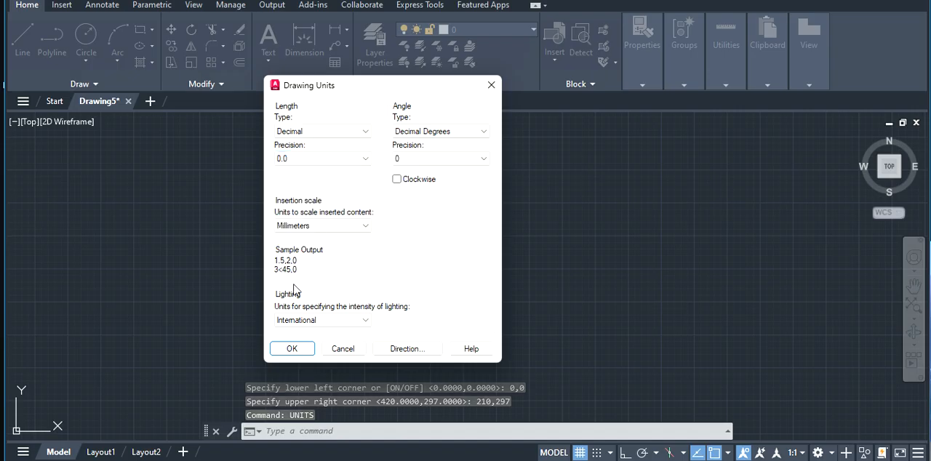
pyautogui.click(290, 349)
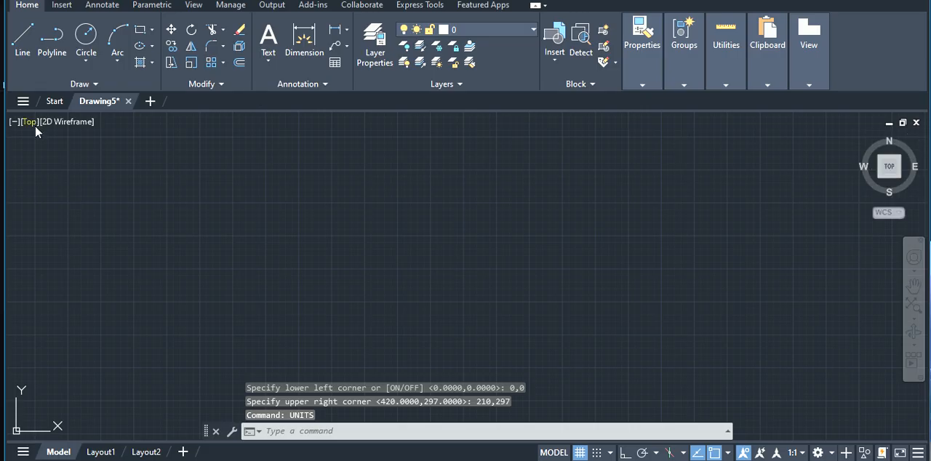
# Draw a horizontal line 100 mm long with Ortho mode turned on
pyautogui.click(299, 433)
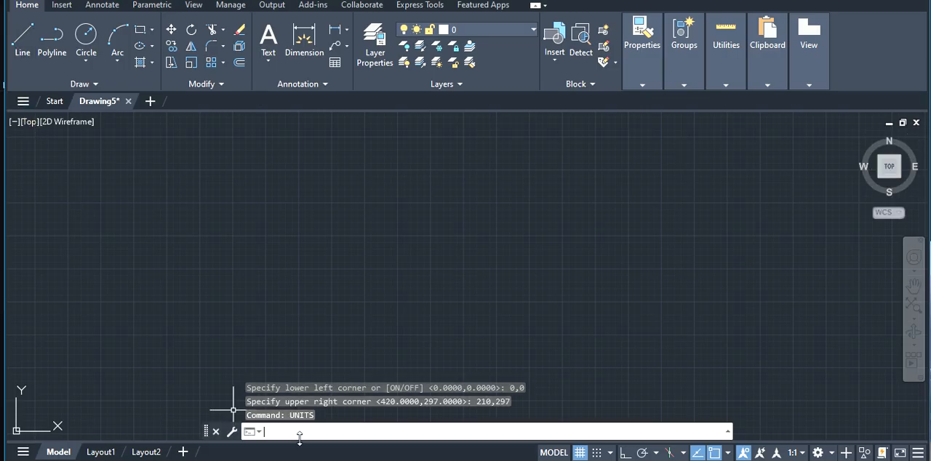
pyautogui.write('LINE')
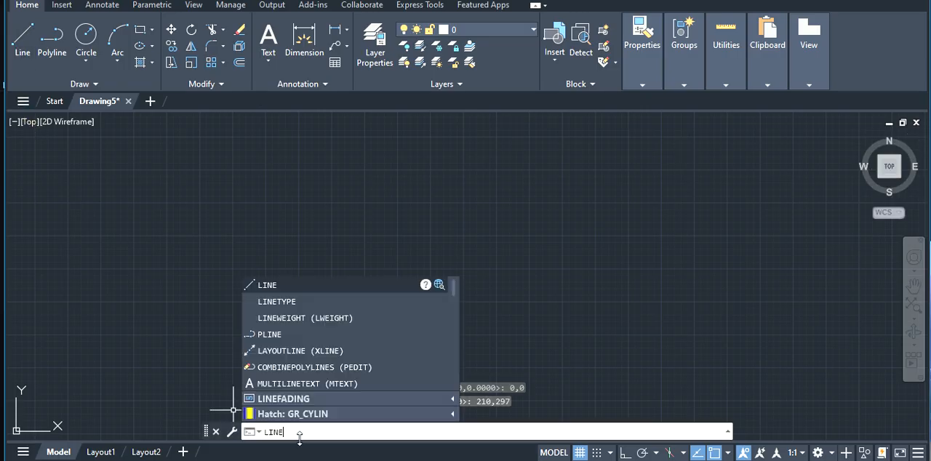
pyautogui.press('Return')
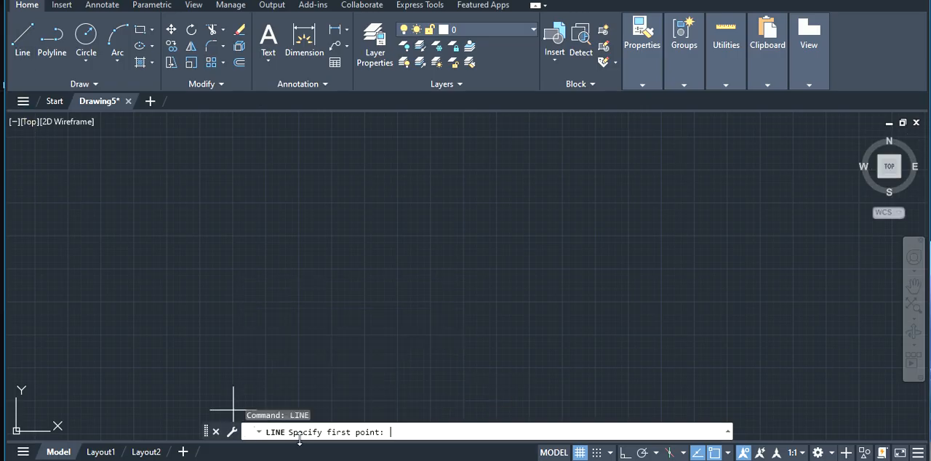
pyautogui.click(280, 232)
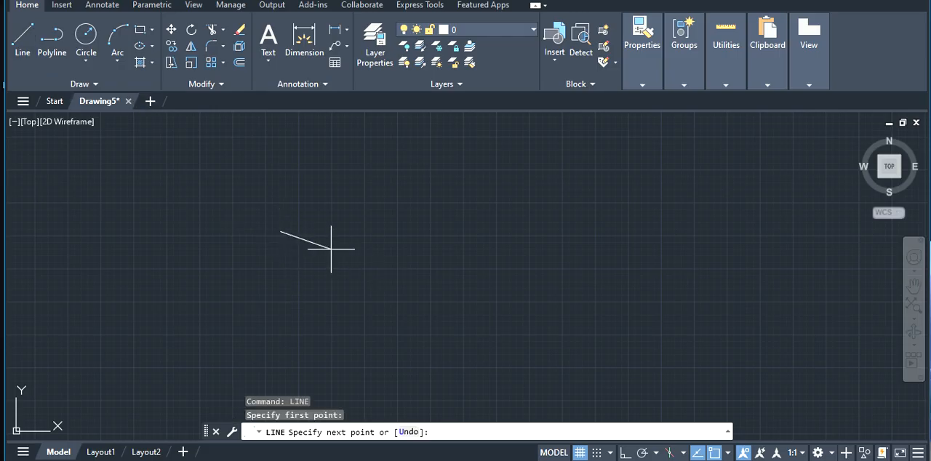
pyautogui.click(625, 452)
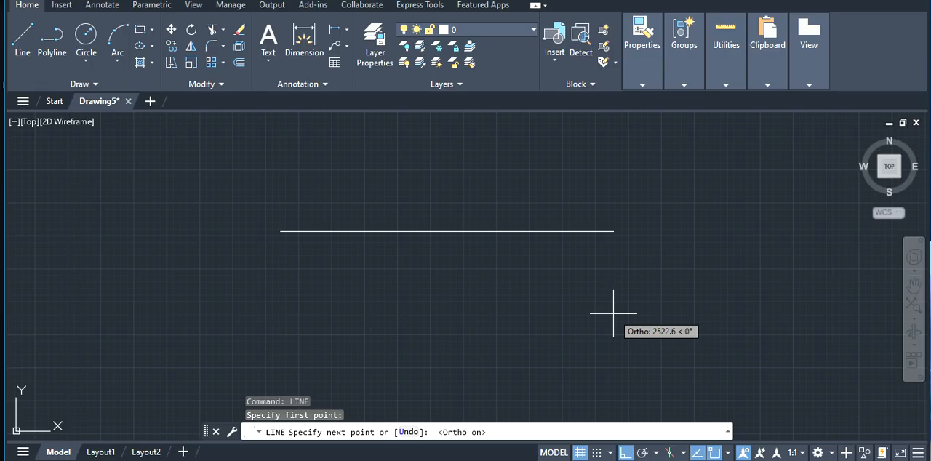
pyautogui.write('100')
pyautogui.press('Return')
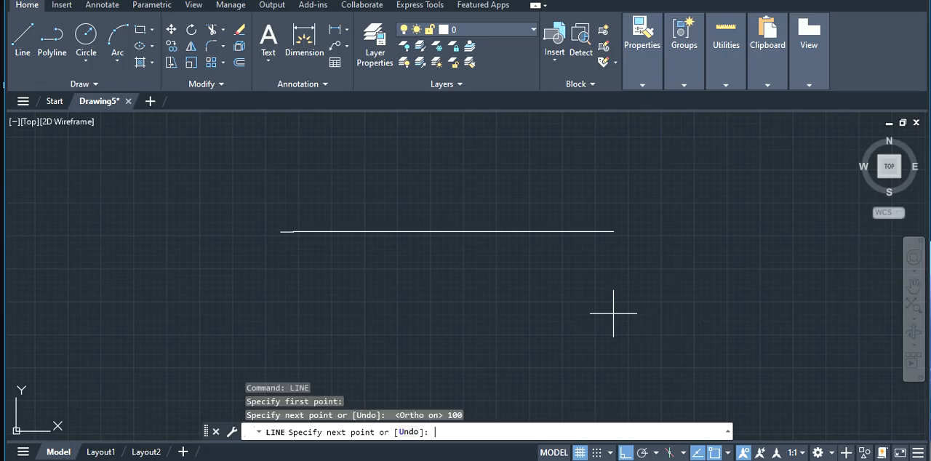
pyautogui.press('Escape')
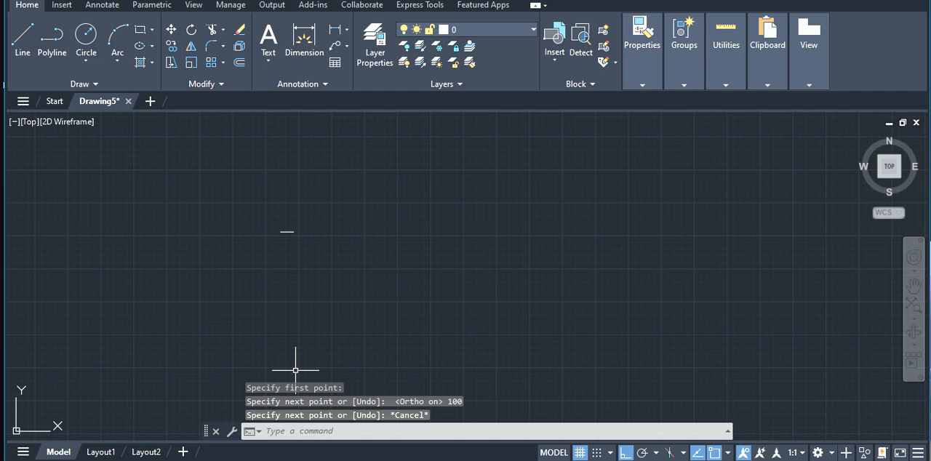
# Add a horizontal linear dimension between the line's two endpoints, placed above the line
pyautogui.click(279, 431)
pyautogui.write('z')
pyautogui.press('Return')
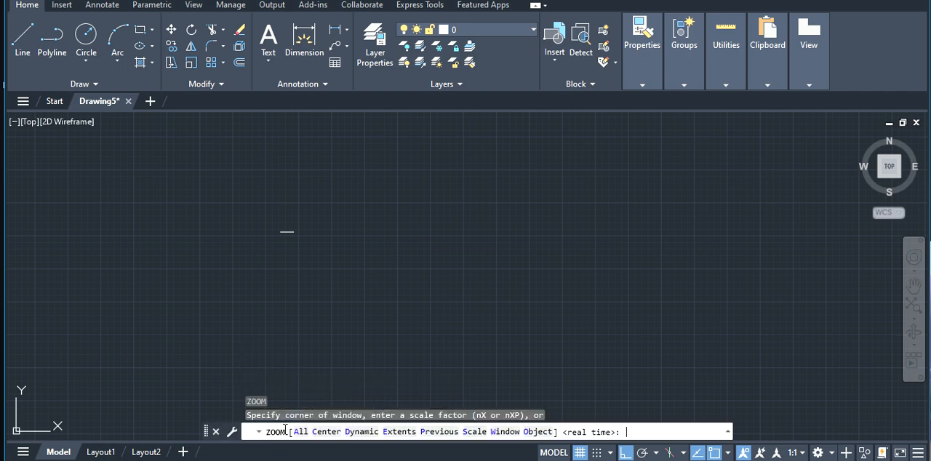
pyautogui.write('A')
pyautogui.press('Return')
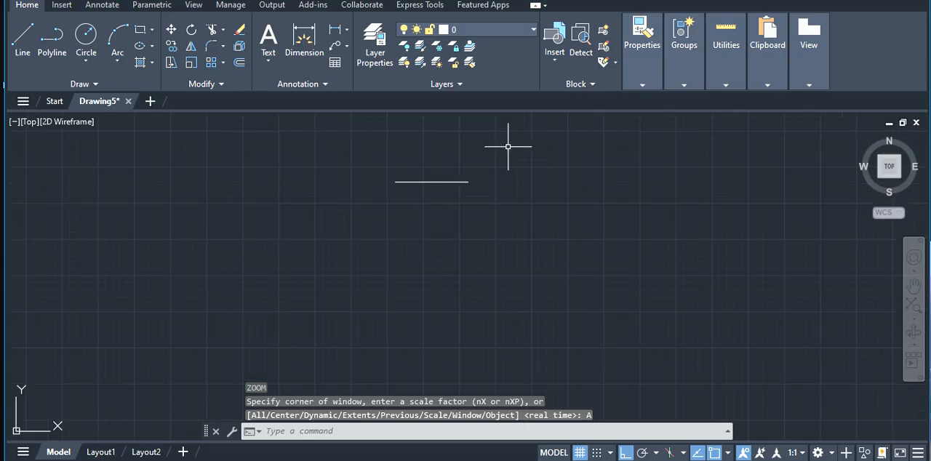
pyautogui.scroll(2, 226, 193)
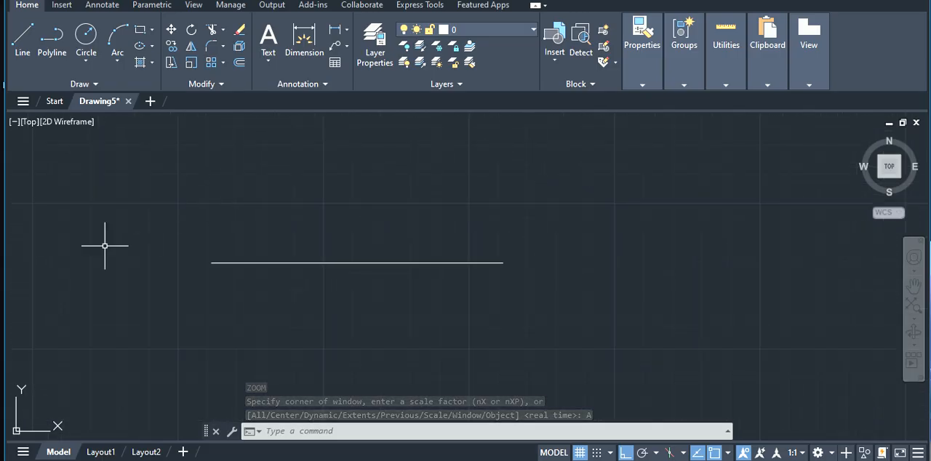
pyautogui.press('Escape')
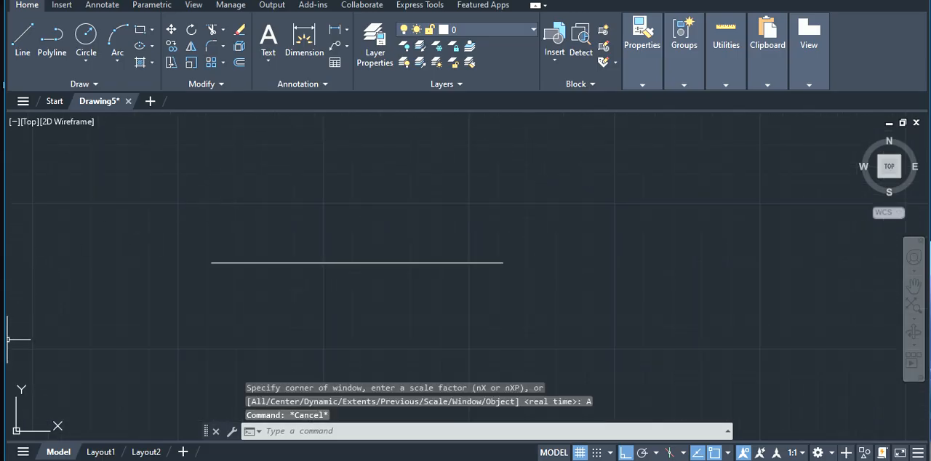
pyautogui.click(336, 31)
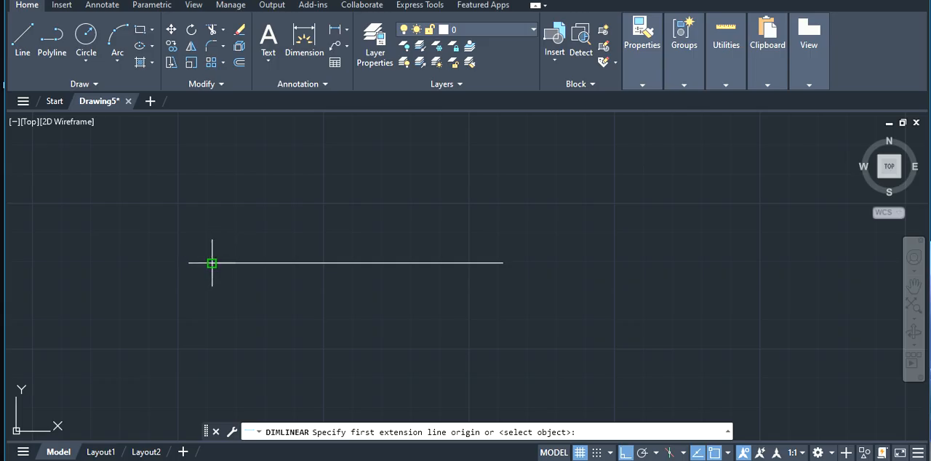
pyautogui.click(212, 263)
pyautogui.click(502, 263)
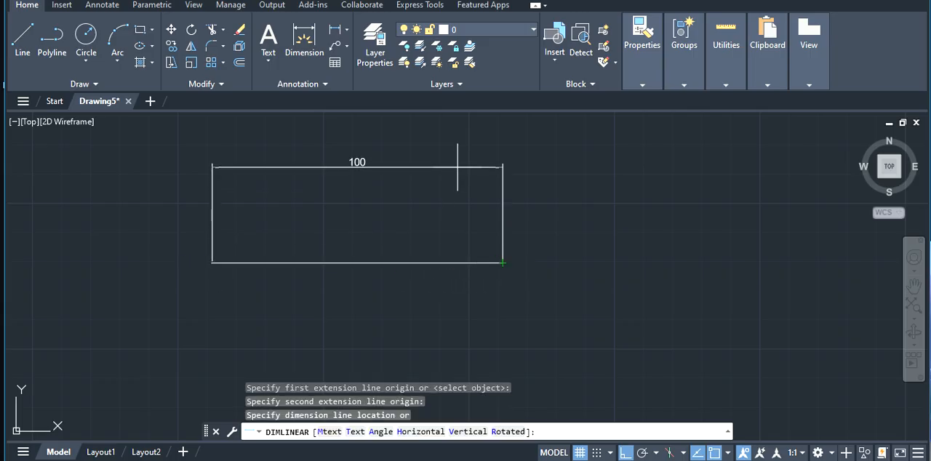
pyautogui.click(458, 169)
pyautogui.press('Escape')
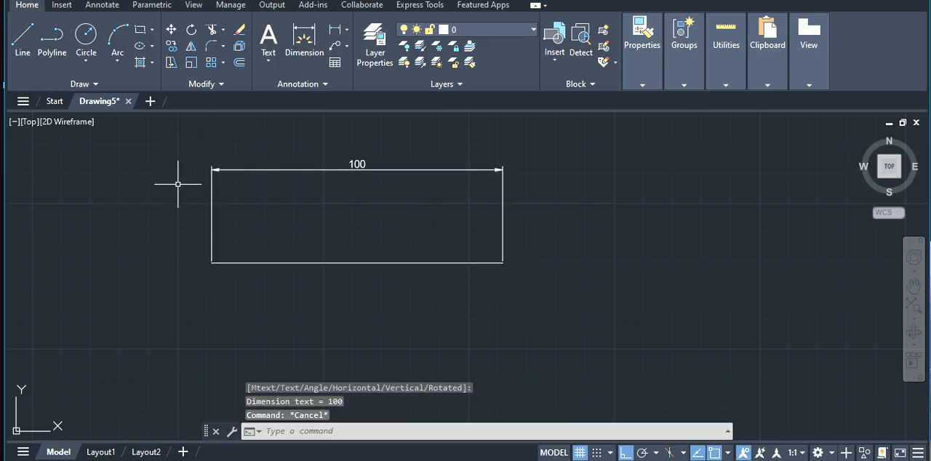
# Offset the horizontal line by 5.5 mm, once below and once above it
pyautogui.click(315, 431)
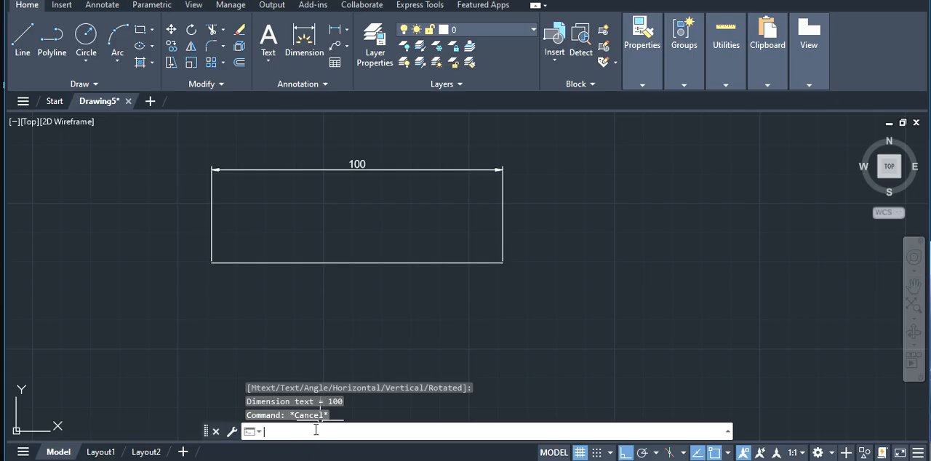
pyautogui.write('off')
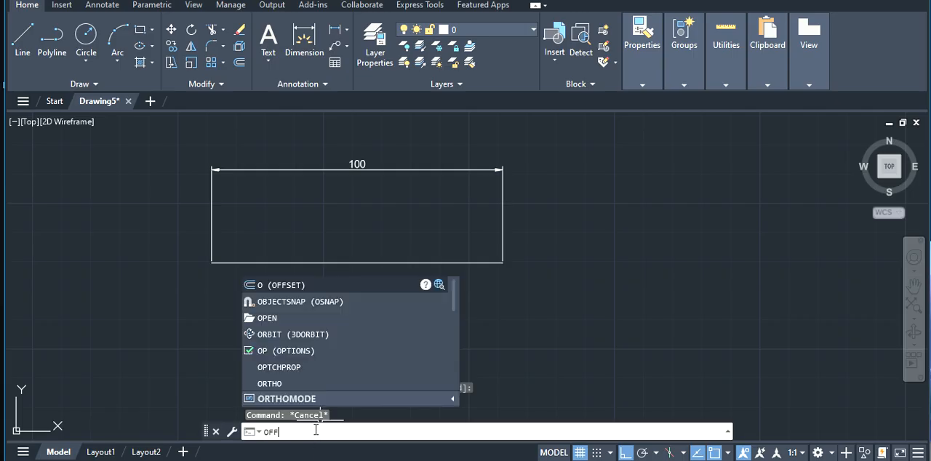
pyautogui.press('Return')
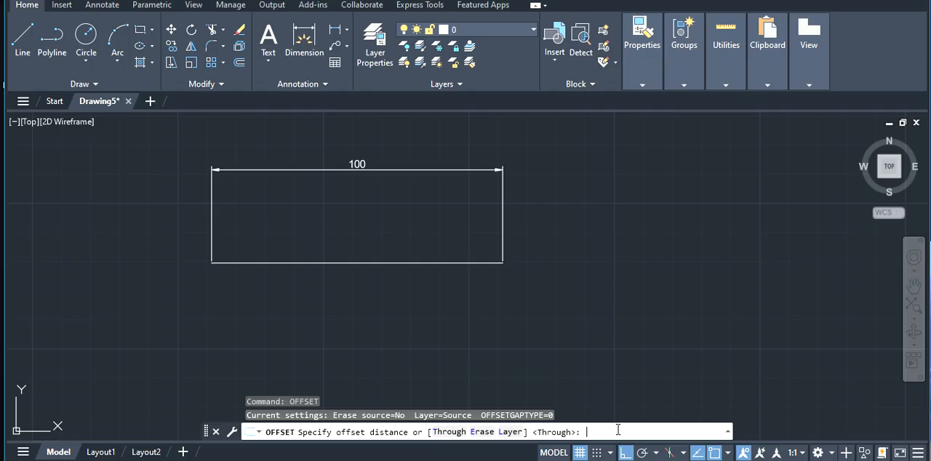
pyautogui.write('5.5')
pyautogui.press('Return')
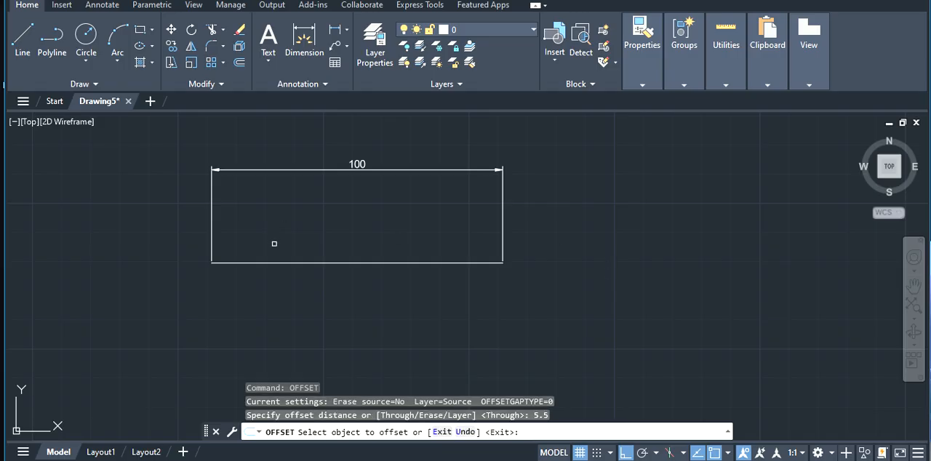
pyautogui.click(333, 168)
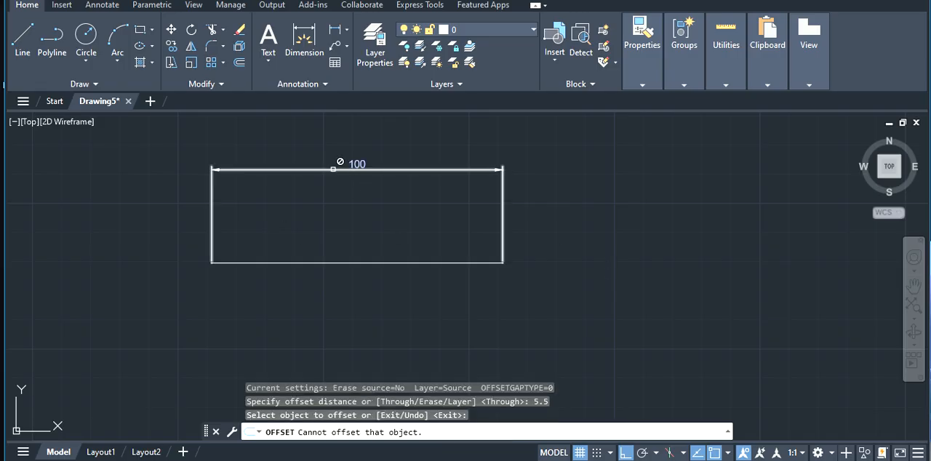
pyautogui.click(312, 263)
pyautogui.click(298, 281)
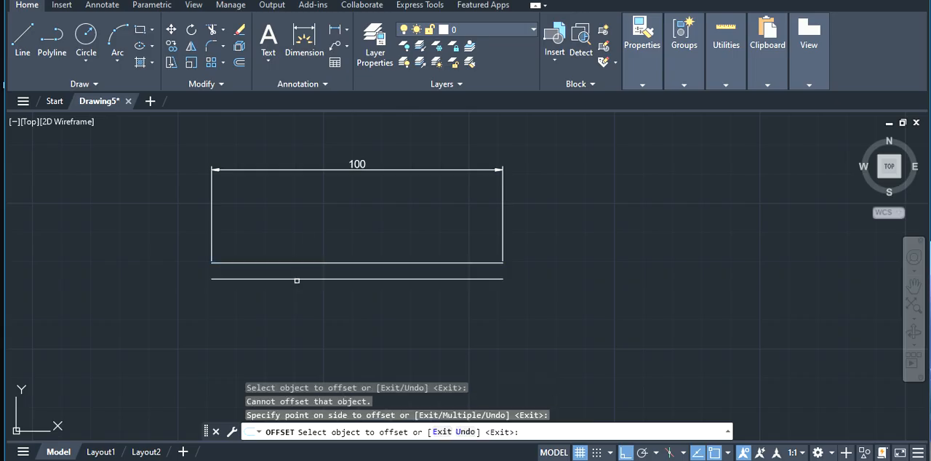
pyautogui.click(315, 261)
pyautogui.click(320, 241)
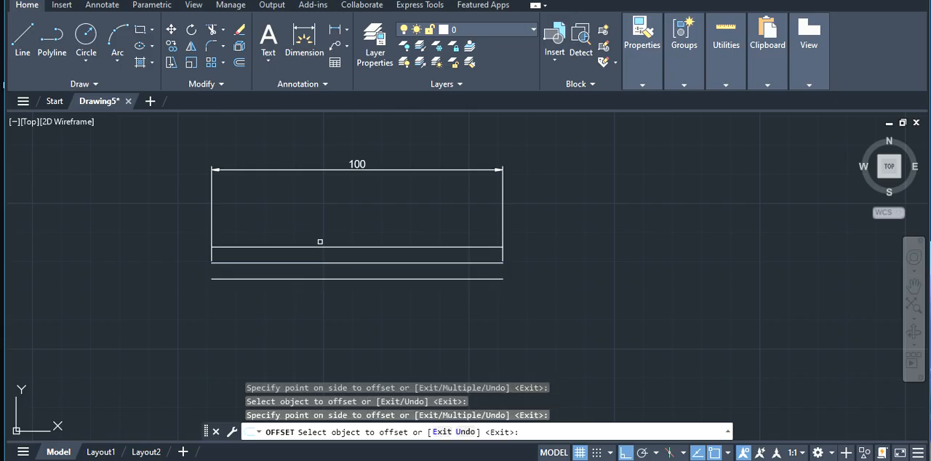
# Try to offset the linear dimension above the three lines with the same Offset distance
pyautogui.click(283, 167)
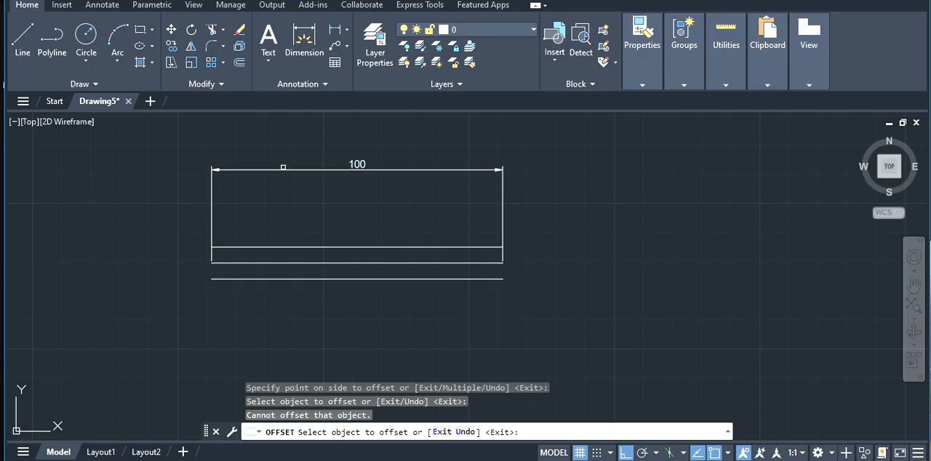
pyautogui.click(283, 168)
pyautogui.click(291, 169)
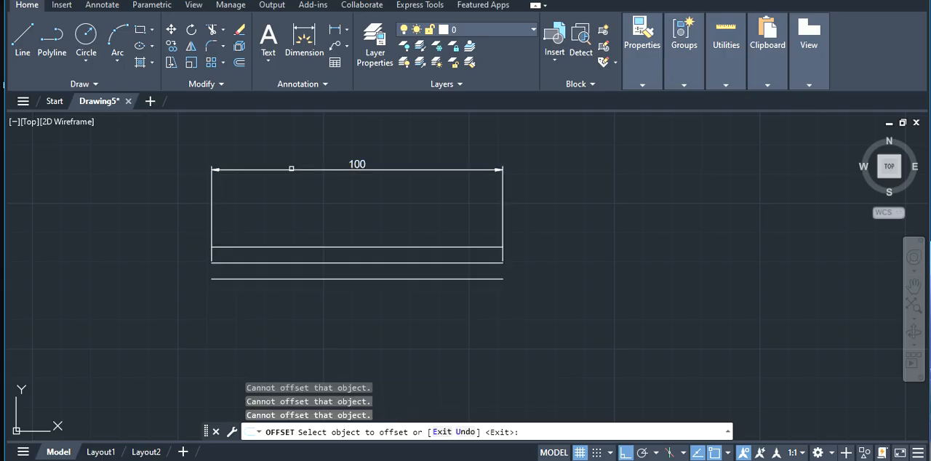
# End the Offset command and delete the 100 mm linear dimension above the three horizontal lines
pyautogui.click(212, 203)
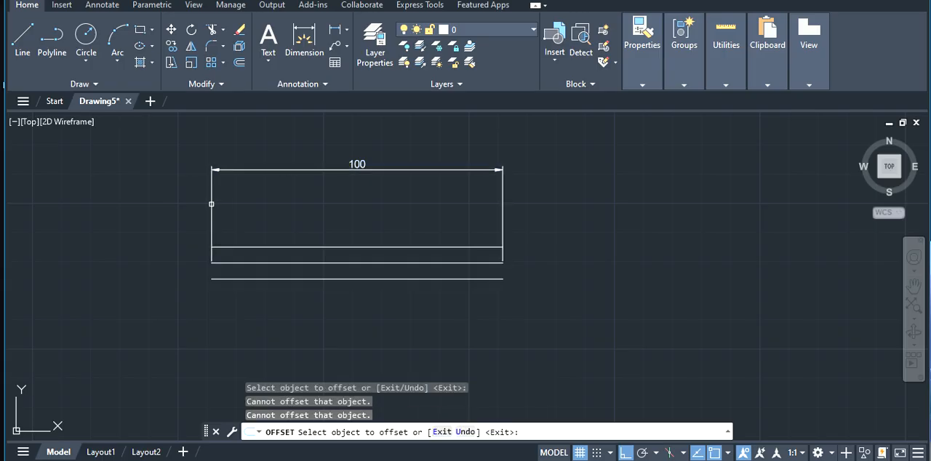
pyautogui.press('Escape')
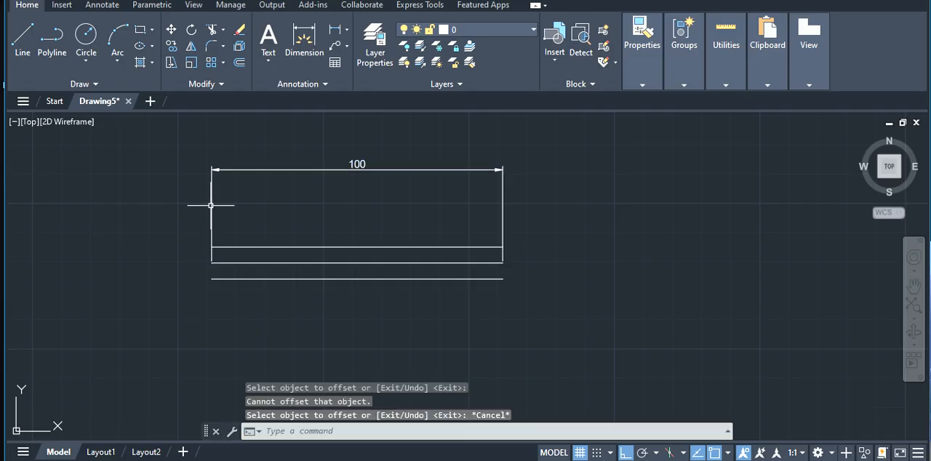
pyautogui.click(211, 205)
pyautogui.press('Delete')
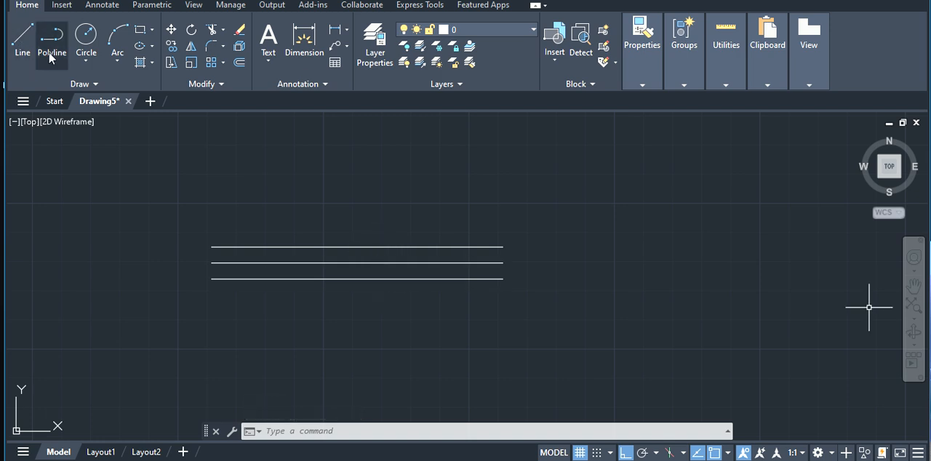
# Draw a circle of radius 16 mm centred on the left endpoint of the middle line
pyautogui.click(288, 431)
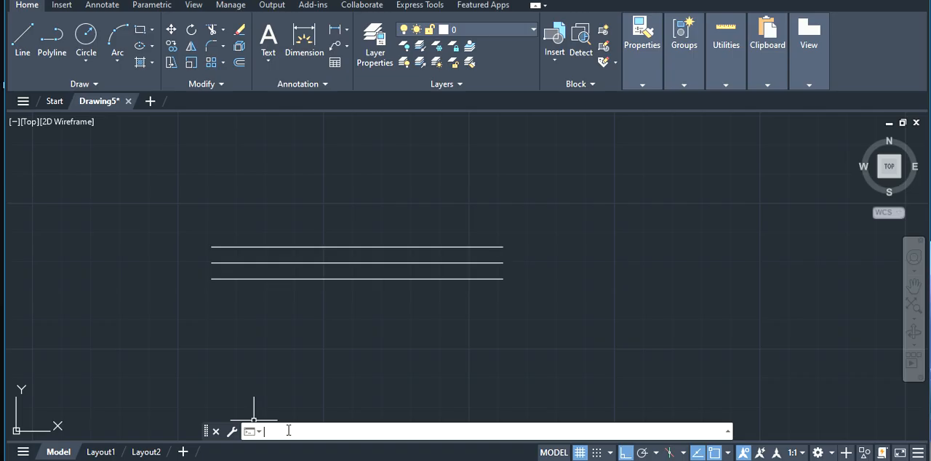
pyautogui.write('c')
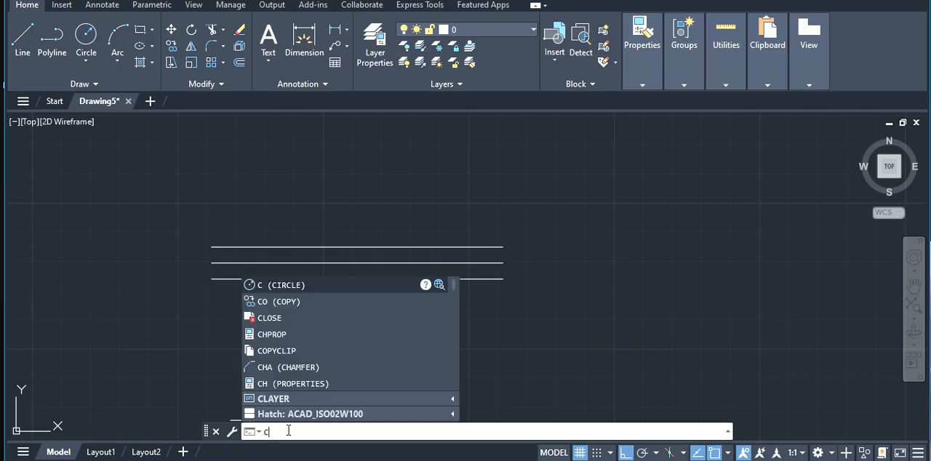
pyautogui.press('Return')
pyautogui.click(211, 263)
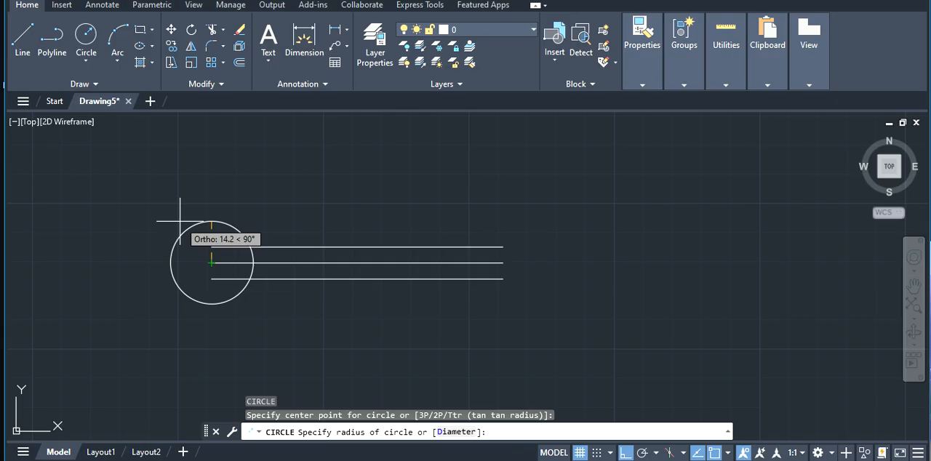
pyautogui.write('16')
pyautogui.press('Return')
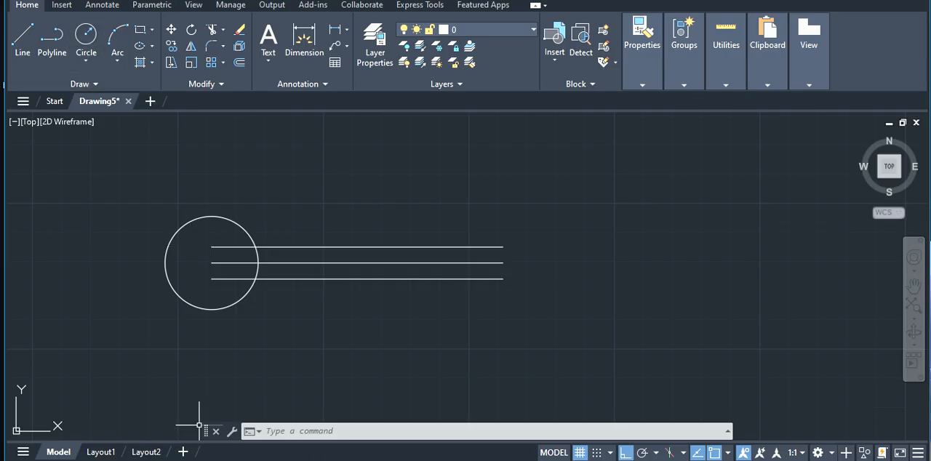
# Draw a five-sided polygon centred on the middle line's left endpoint, inscribed in a circle of radius 10 mm
pyautogui.click(296, 433)
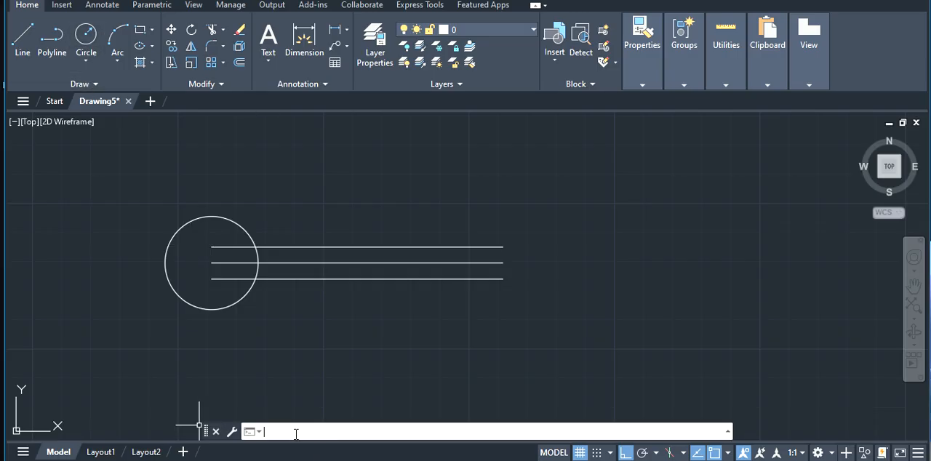
pyautogui.write('POL')
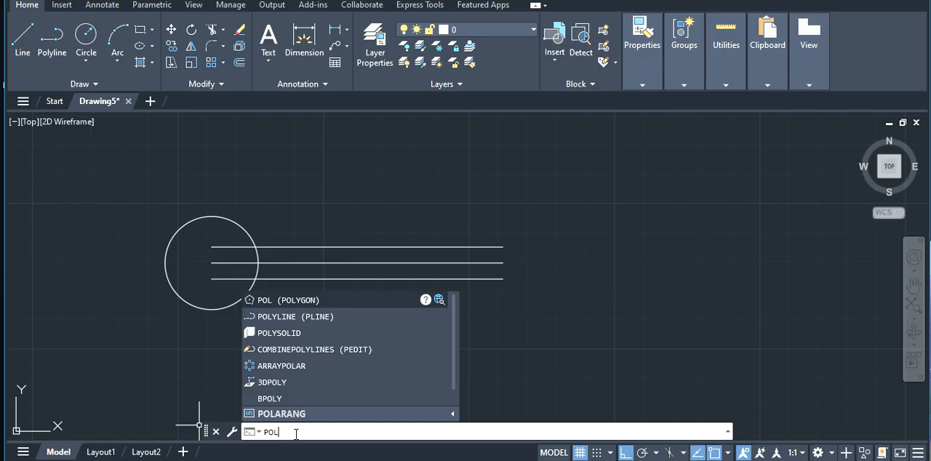
pyautogui.press('Return')
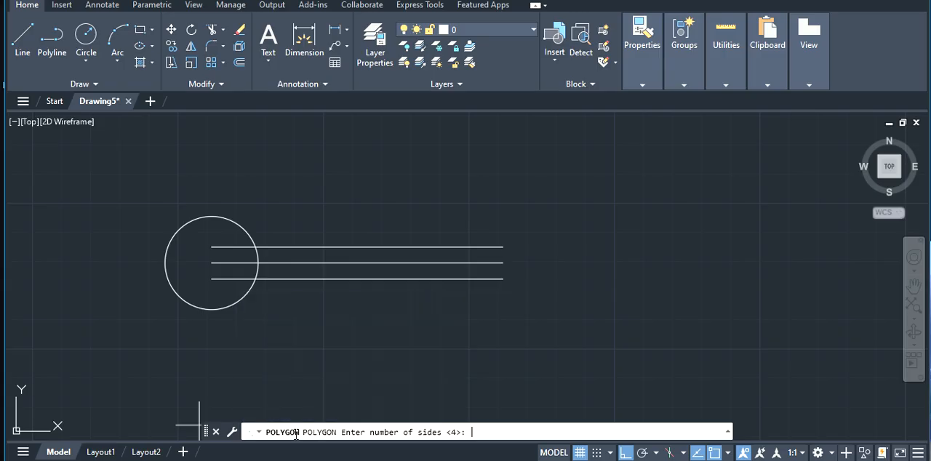
pyautogui.write('5')
pyautogui.press('Return')
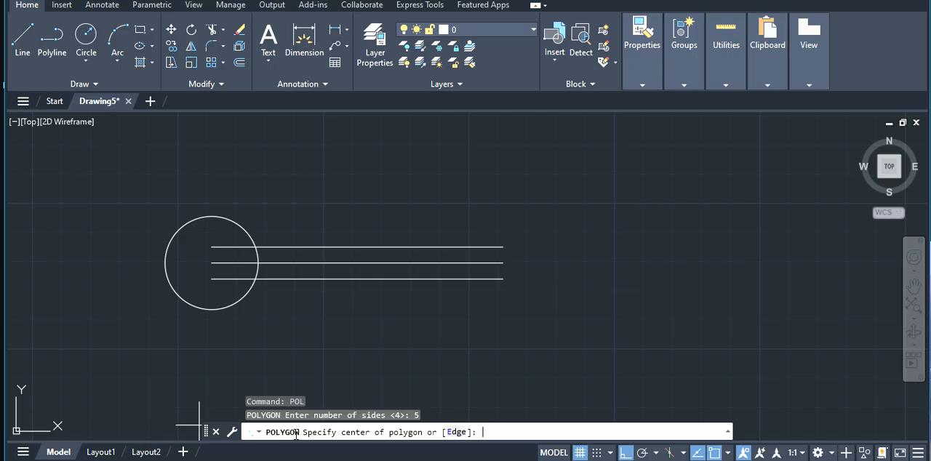
pyautogui.click(210, 263)
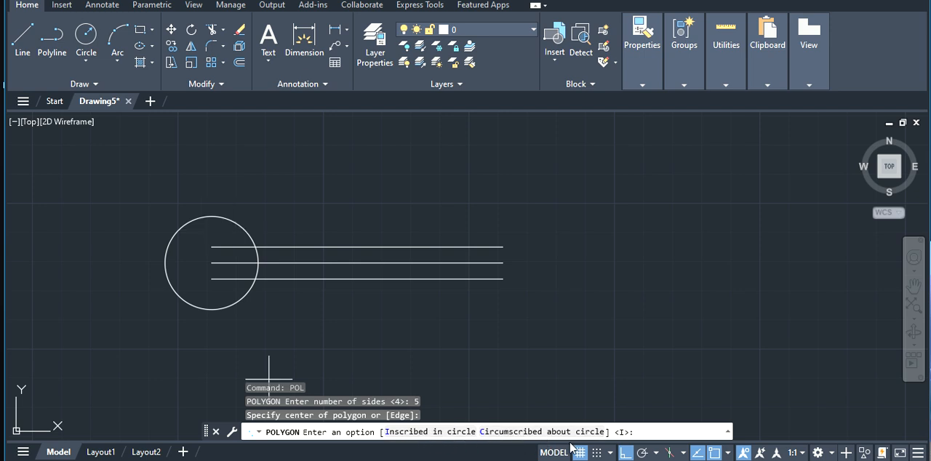
pyautogui.click(423, 434)
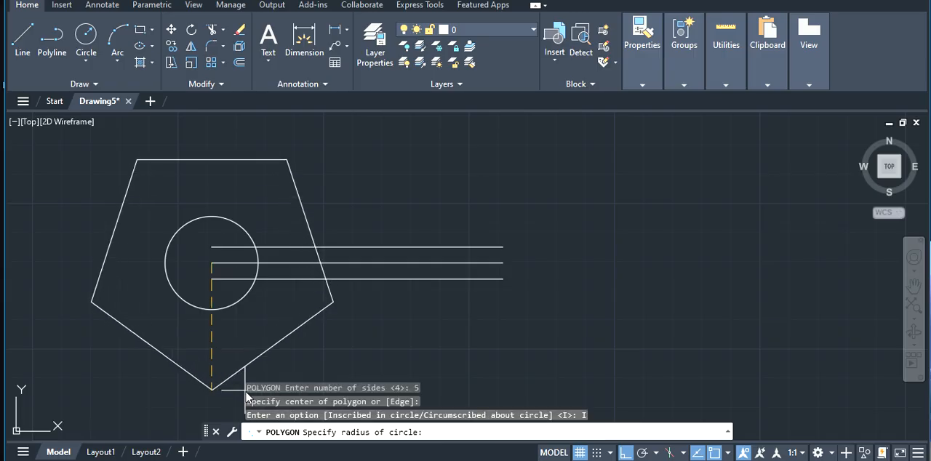
pyautogui.write('10')
pyautogui.press('Return')
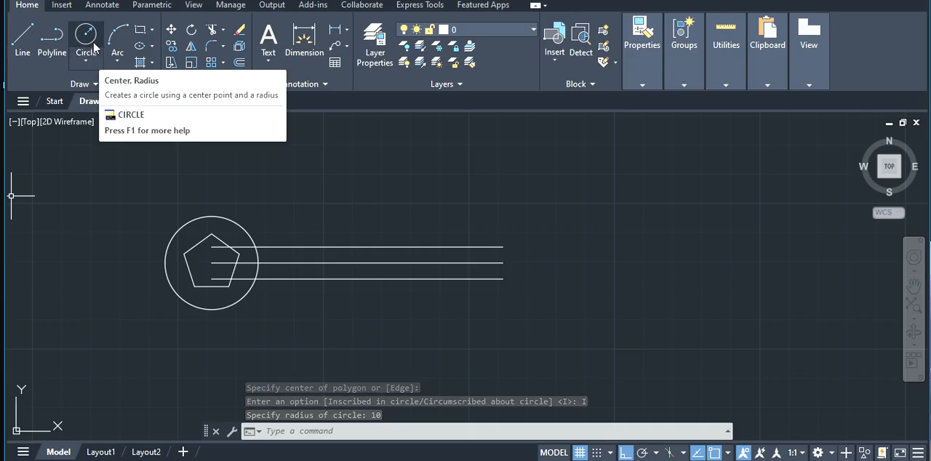
# Draw a circle of radius 15 mm centred on the right endpoint of the middle line
pyautogui.click(301, 431)
pyautogui.write('c')
pyautogui.press('Return')
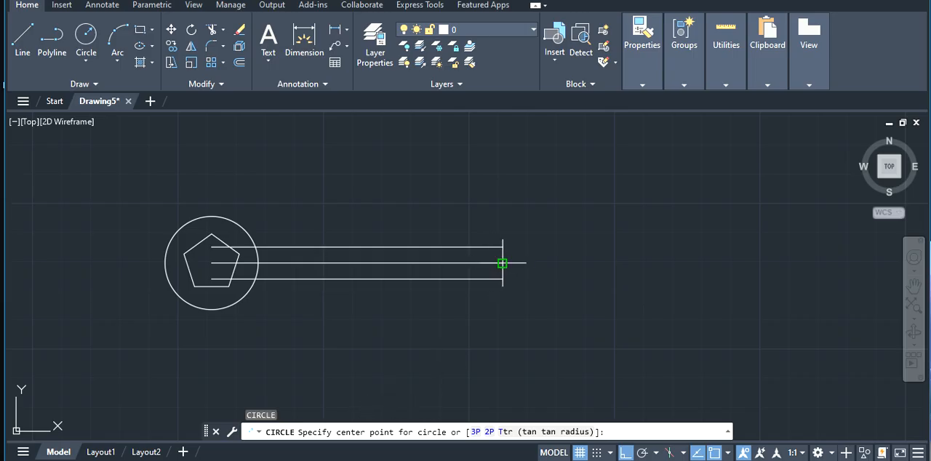
pyautogui.click(501, 262)
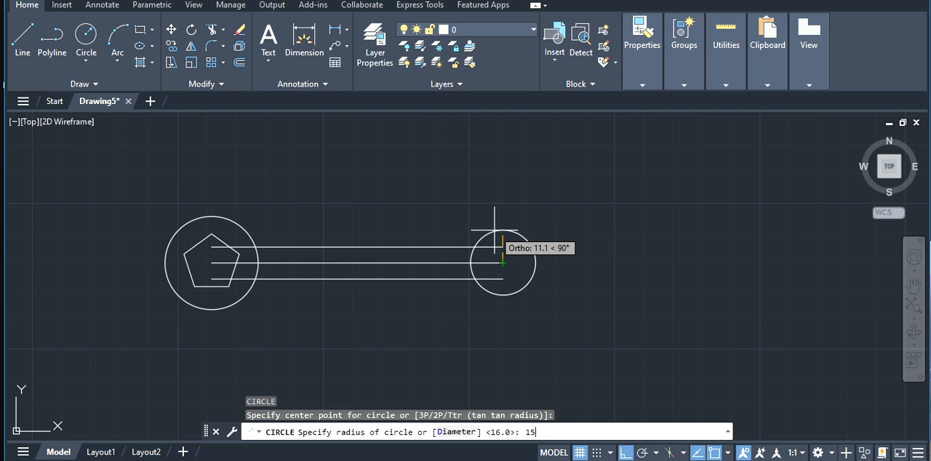
pyautogui.press('Return')
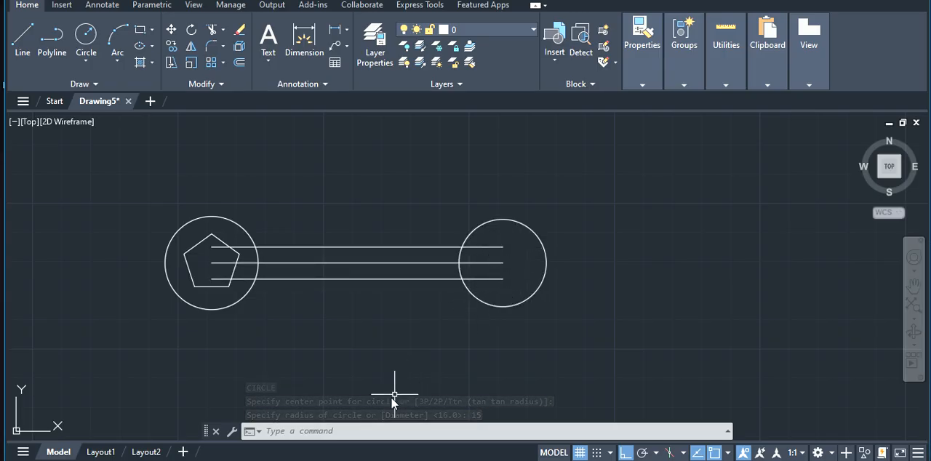
# Draw a six-sided polygon, using the inscribed option, centred on the middle line's right endpoint inside the 15 mm radius circle
pyautogui.click(322, 432)
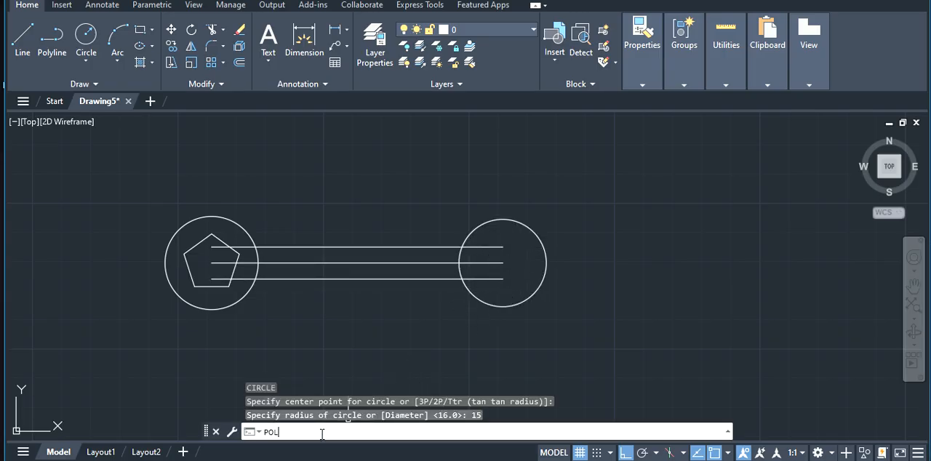
pyautogui.press('Return')
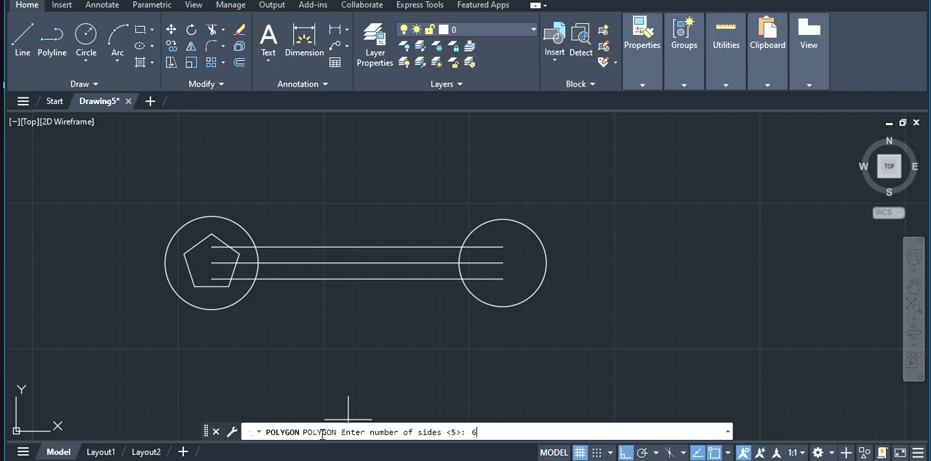
pyautogui.press('Return')
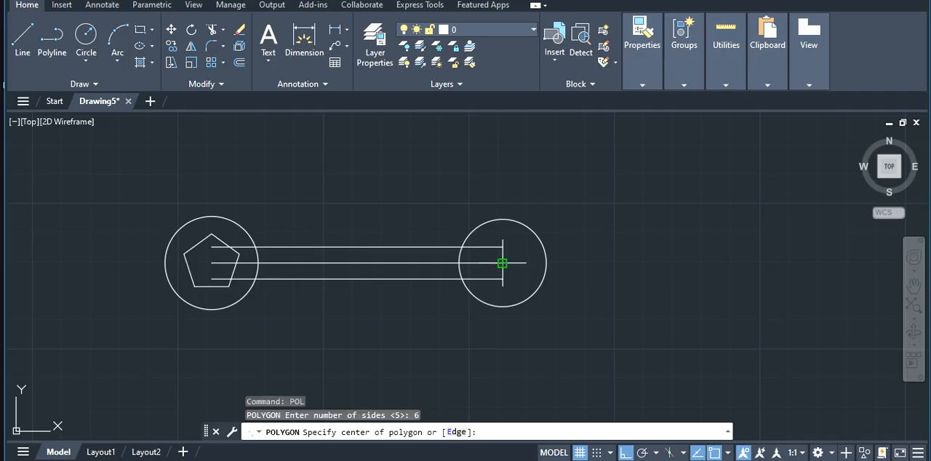
pyautogui.click(502, 262)
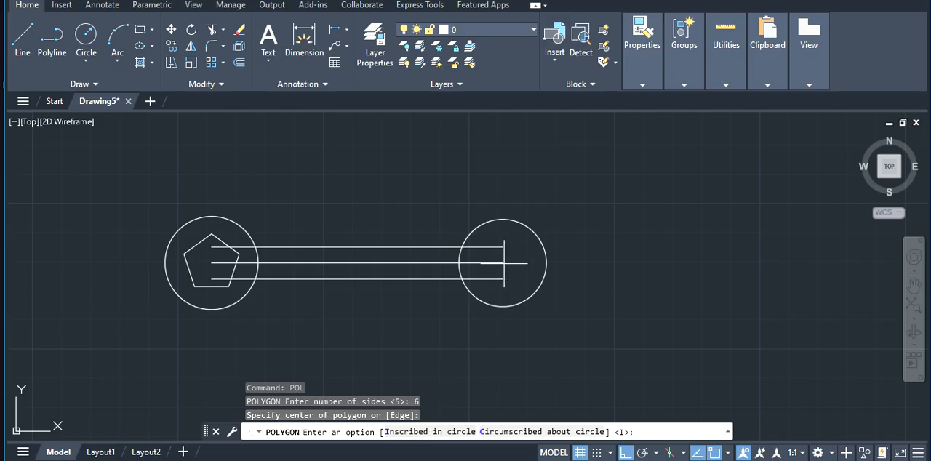
pyautogui.click(405, 432)
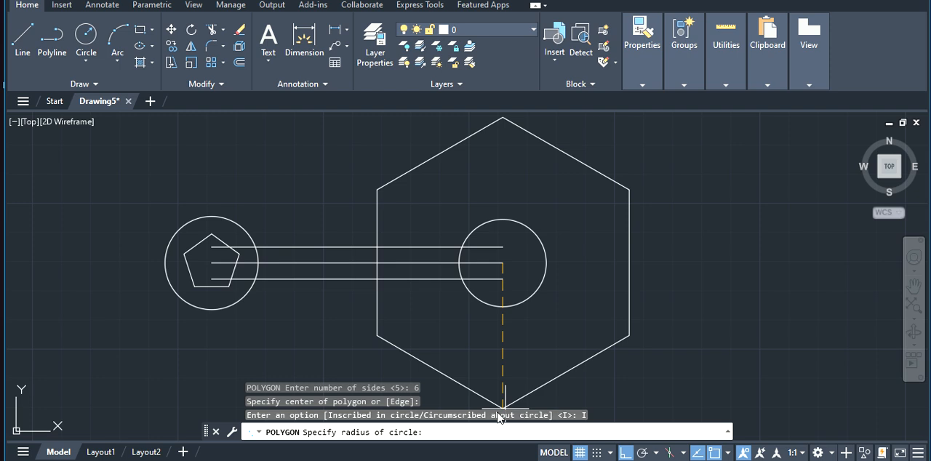
pyautogui.press('Return')
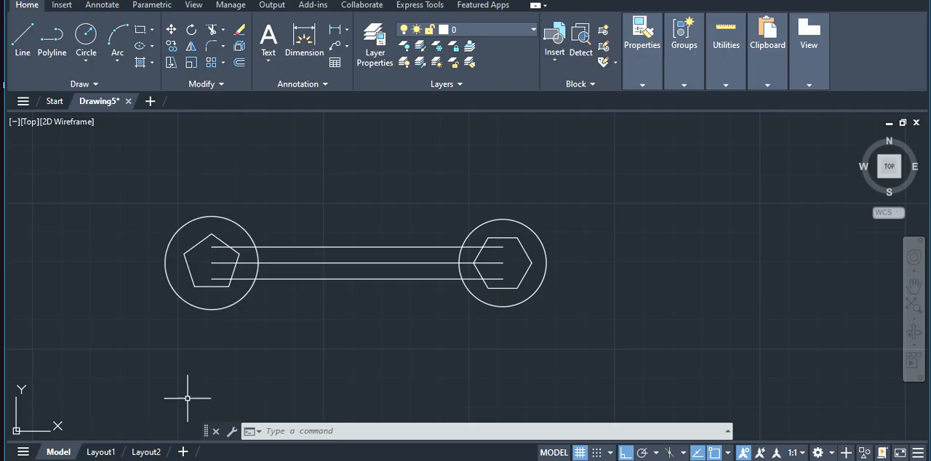
# Fillet the left circle and the upper horizontal line with a radius of 47 mm
pyautogui.click(296, 429)
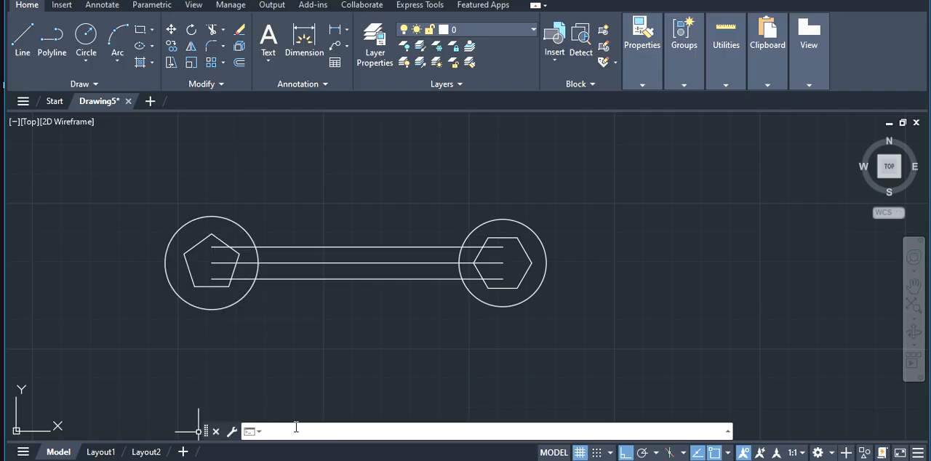
pyautogui.write('FIL')
pyautogui.press('Return')
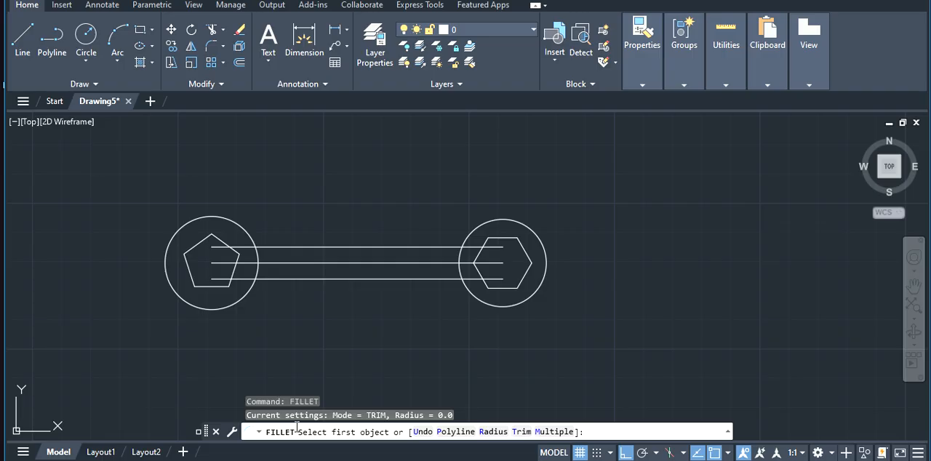
pyautogui.click(493, 432)
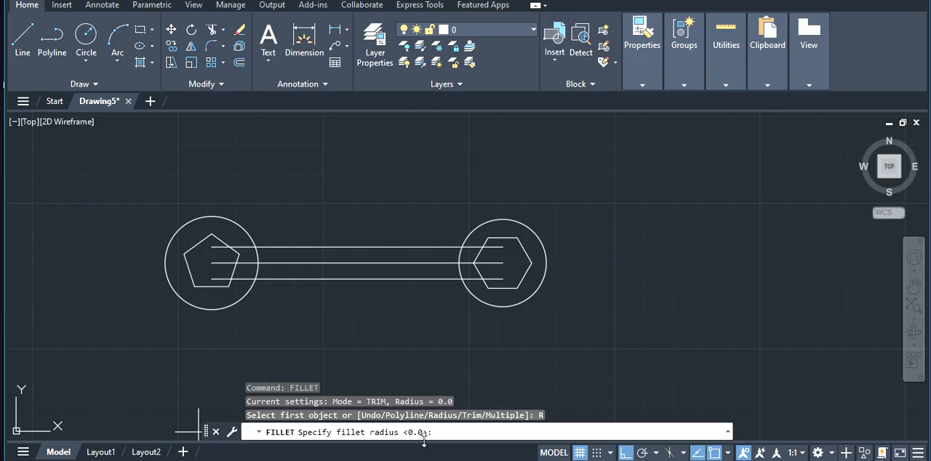
pyautogui.write('47')
pyautogui.press('Return')
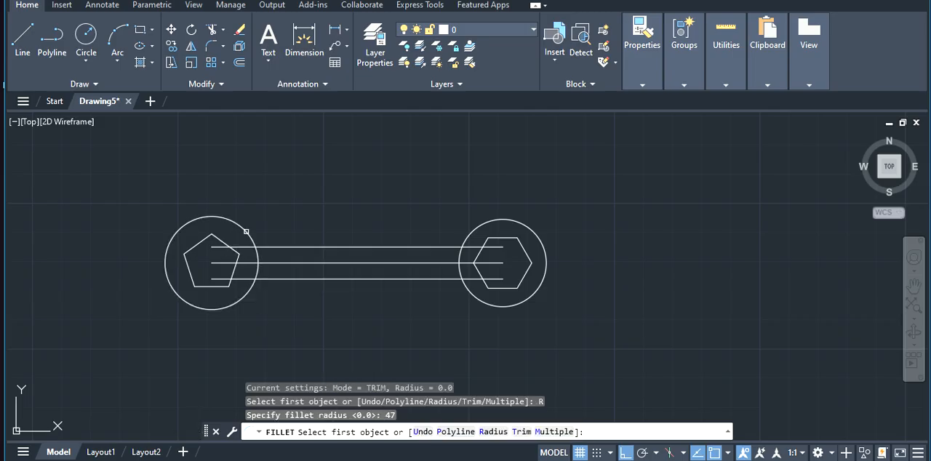
pyautogui.click(246, 231)
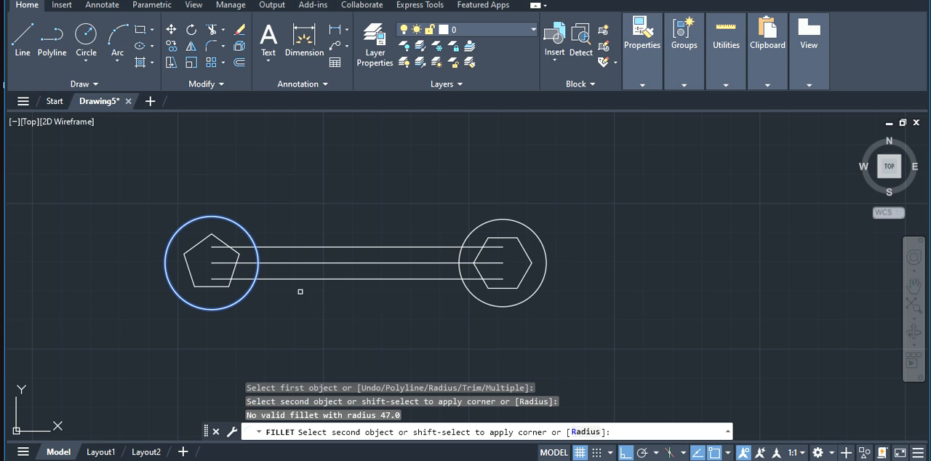
pyautogui.click(289, 245)
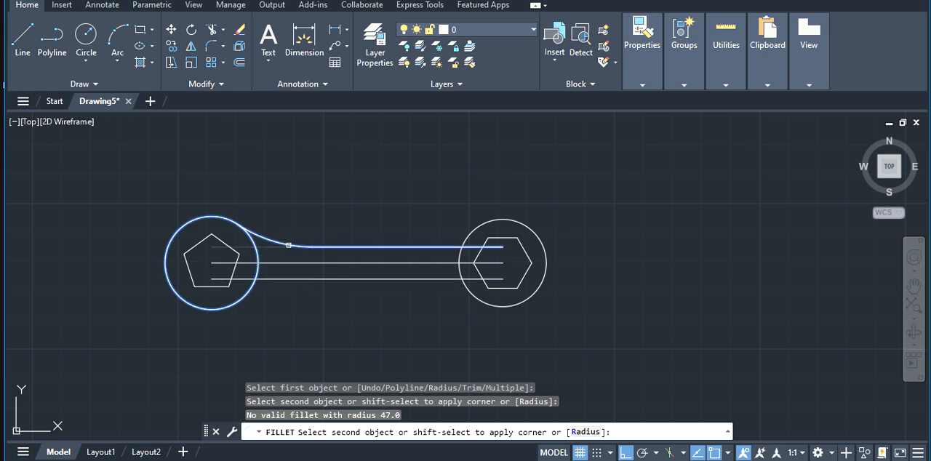
# Fillet the lower horizontal line and the left circle with a radius of 47 mm
pyautogui.click(293, 431)
pyautogui.write('FILLET')
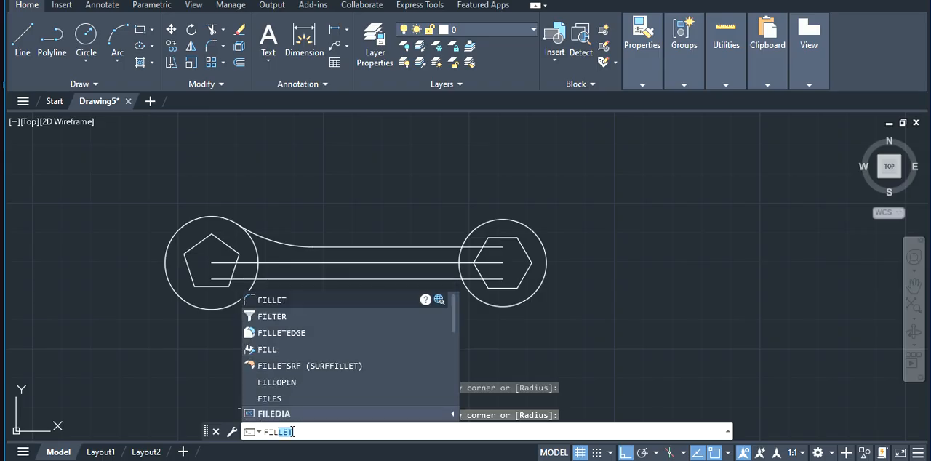
pyautogui.press('Return')
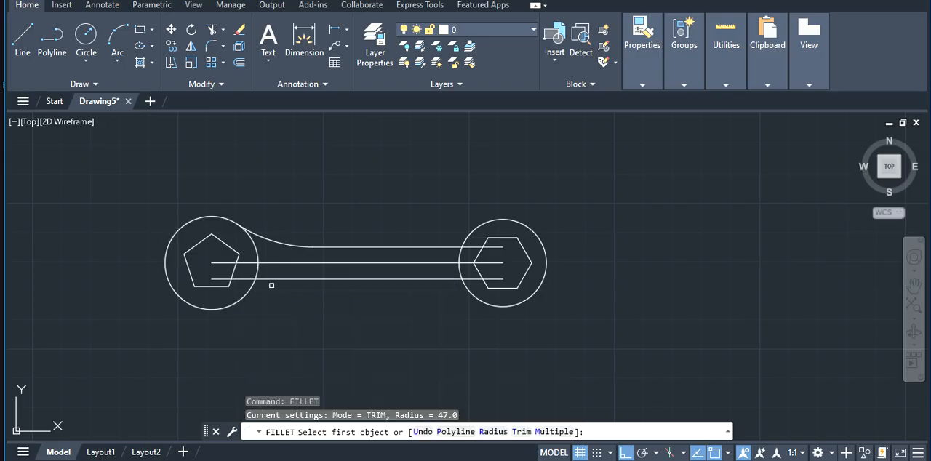
pyautogui.click(493, 432)
pyautogui.write('47')
pyautogui.press('Return')
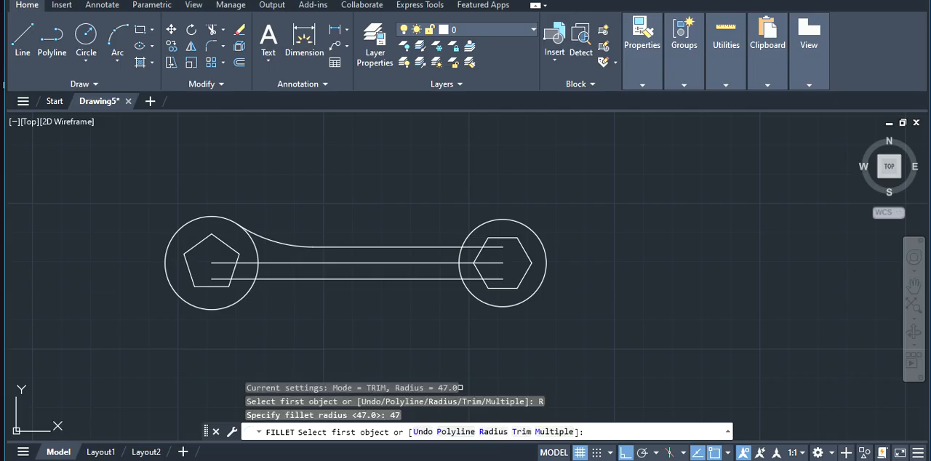
pyautogui.click(288, 278)
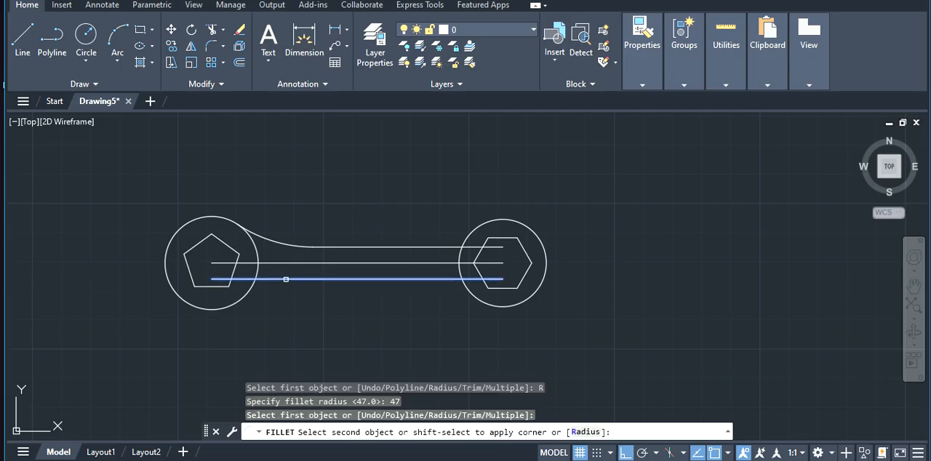
pyautogui.click(245, 295)
pyautogui.press('Escape')
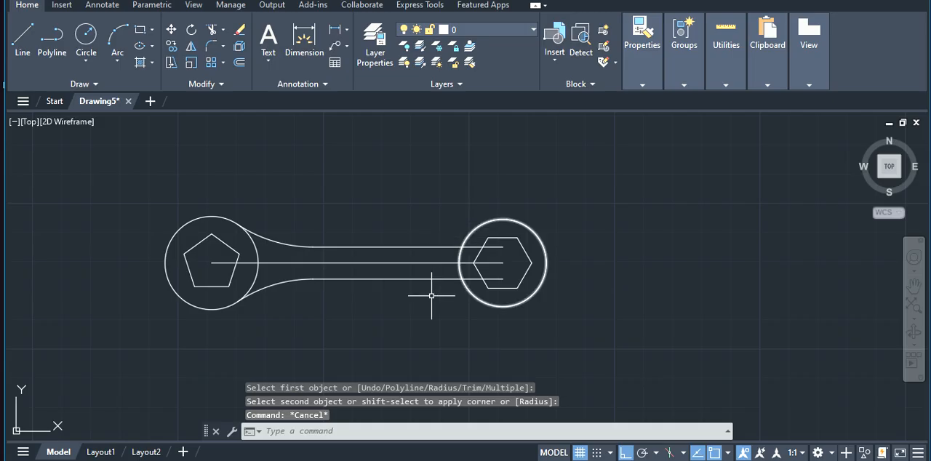
# Fillet the lower horizontal line and the right circle with a radius of 23 mm
pyautogui.click(298, 426)
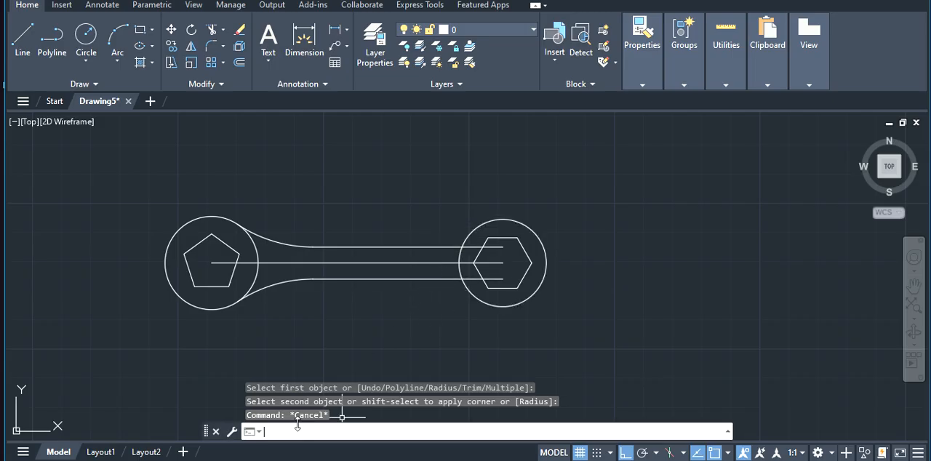
pyautogui.write('FIL')
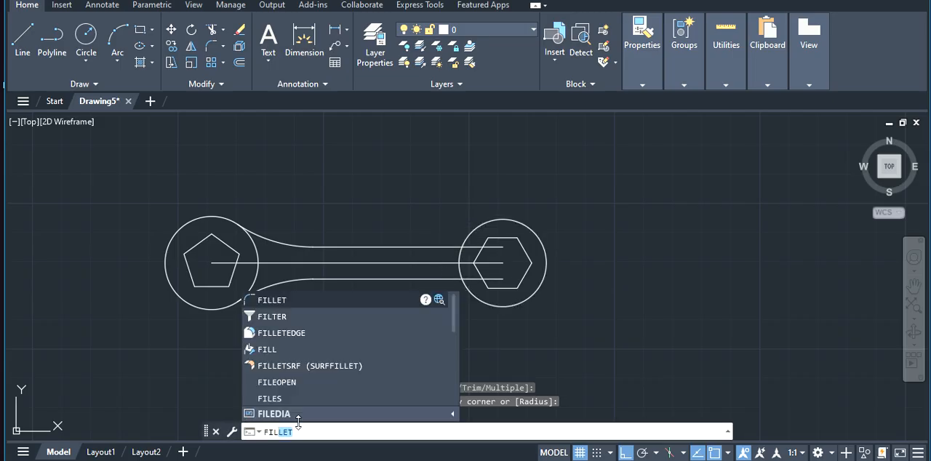
pyautogui.press('Return')
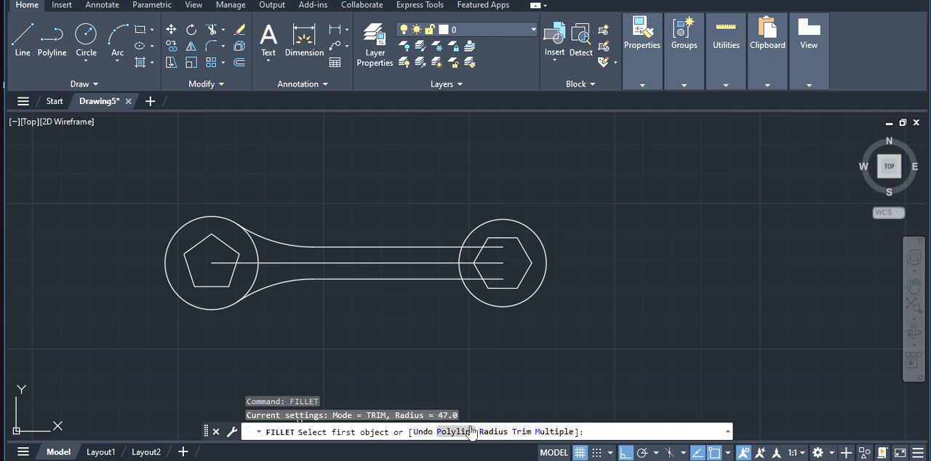
pyautogui.click(494, 431)
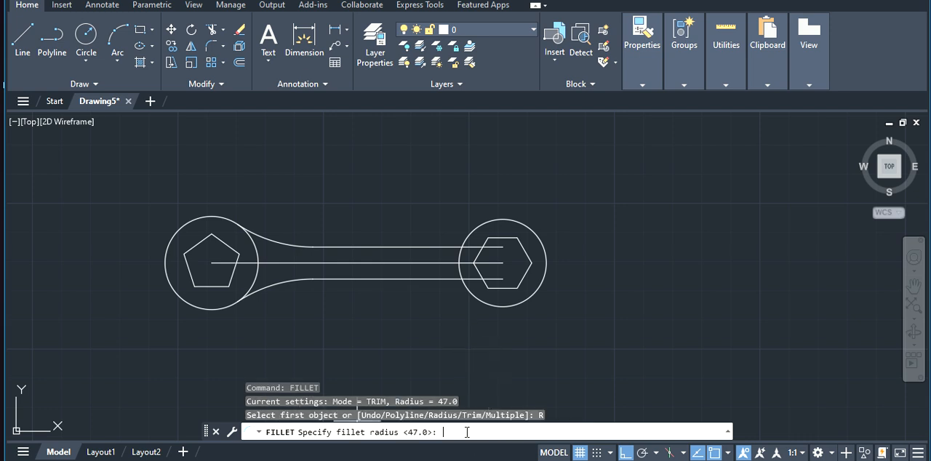
pyautogui.press('Return')
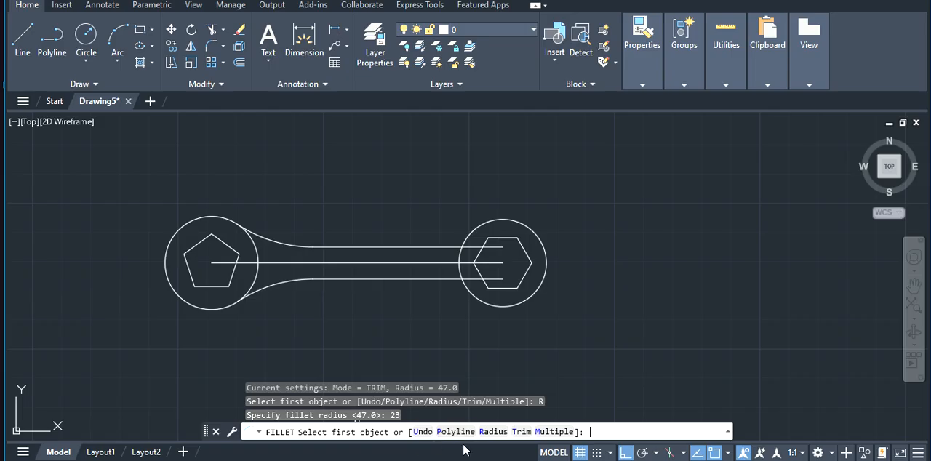
pyautogui.click(440, 279)
pyautogui.click(464, 289)
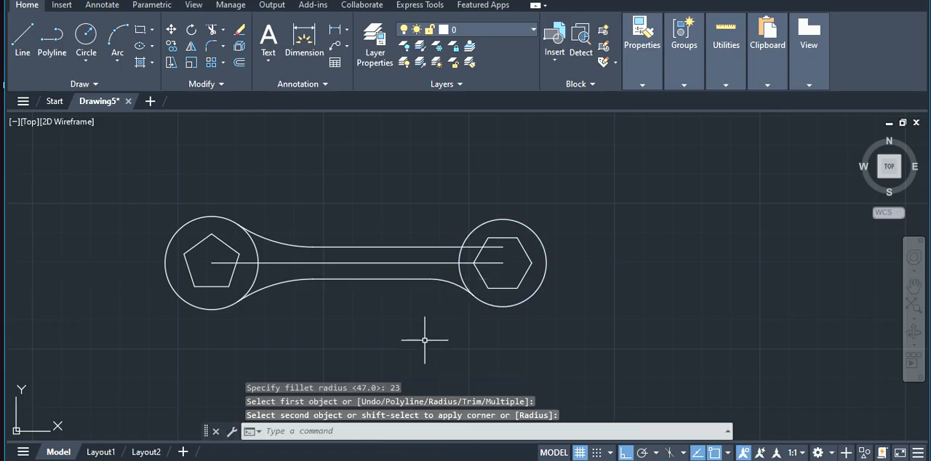
pyautogui.press('Escape')
# Fillet the upper horizontal line and the right circle with a radius of 23 mm
pyautogui.click(318, 432)
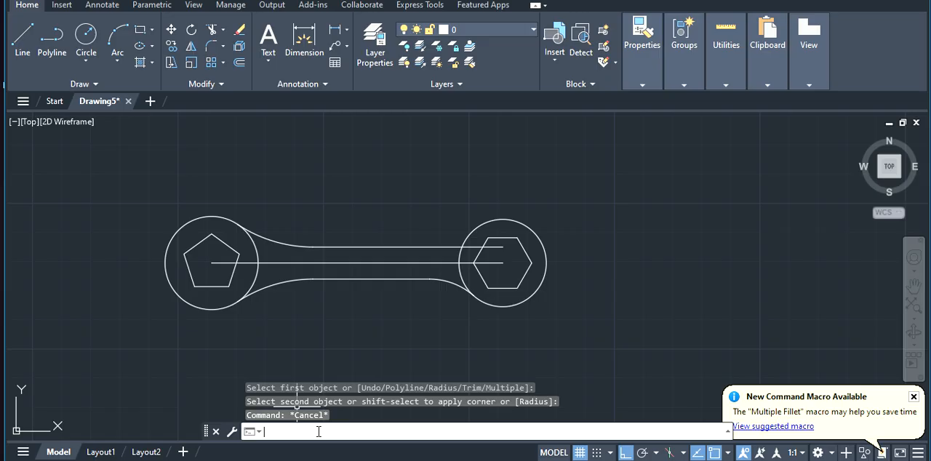
pyautogui.write('FIL')
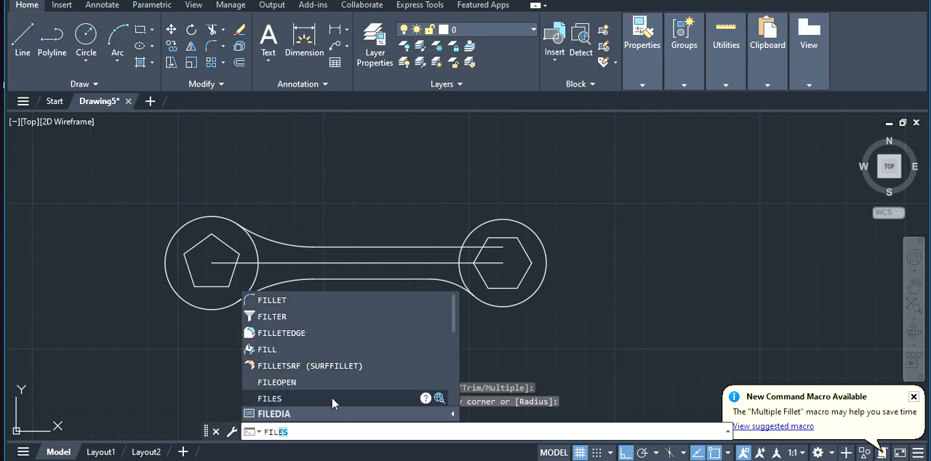
pyautogui.click(337, 430)
pyautogui.press('BackSpace')
pyautogui.press('BackSpace')
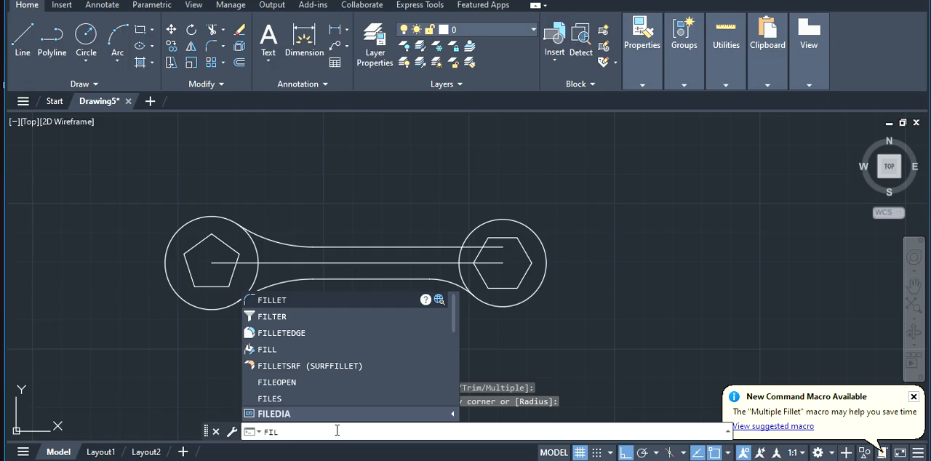
pyautogui.press('Return')
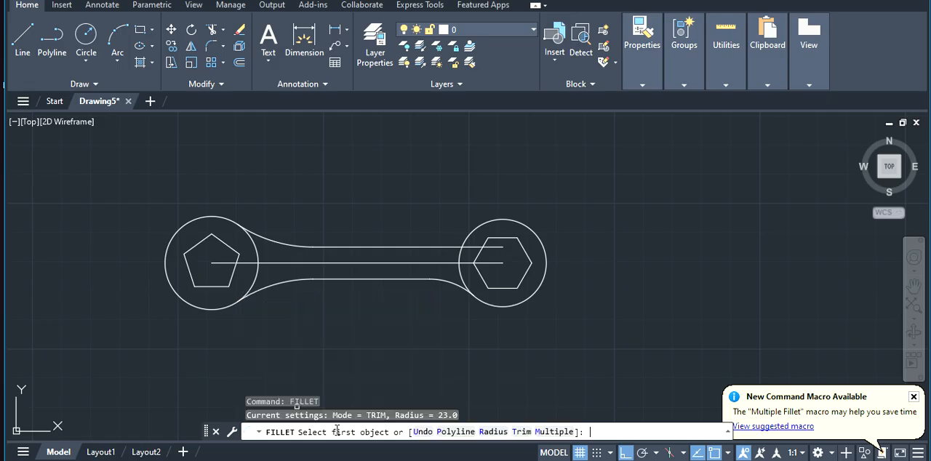
pyautogui.click(491, 431)
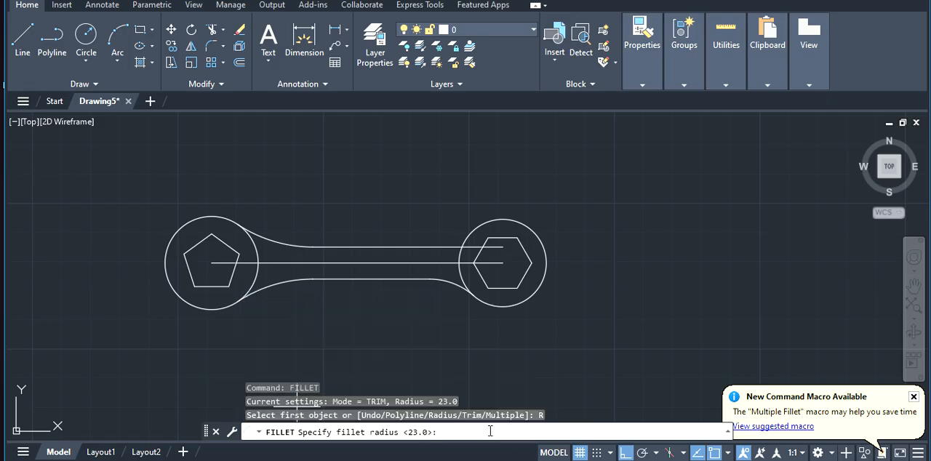
pyautogui.write('23')
pyautogui.press('Return')
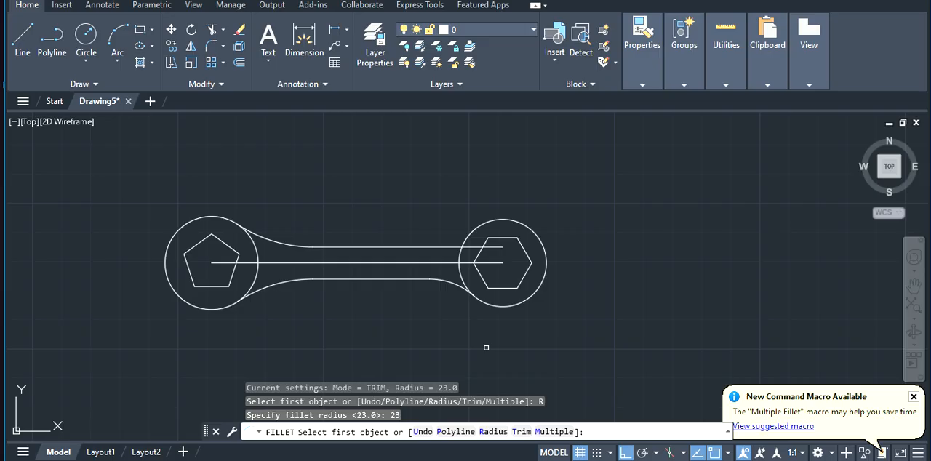
pyautogui.click(441, 248)
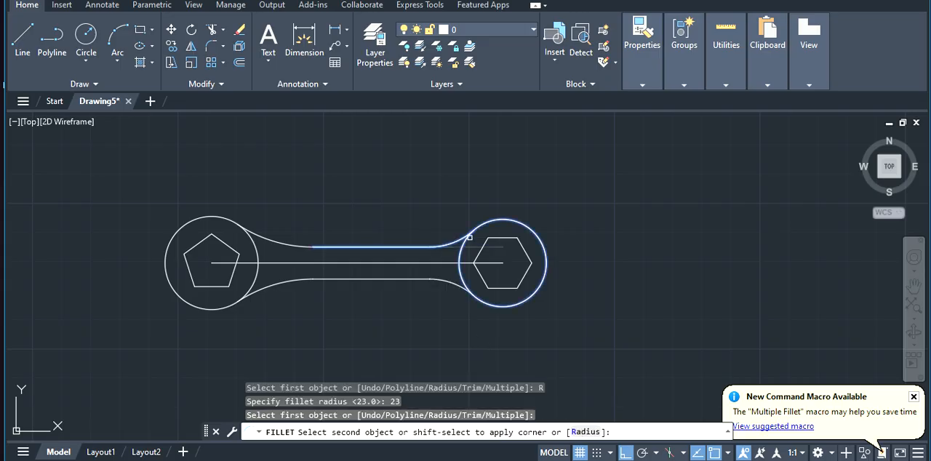
pyautogui.press('Escape')
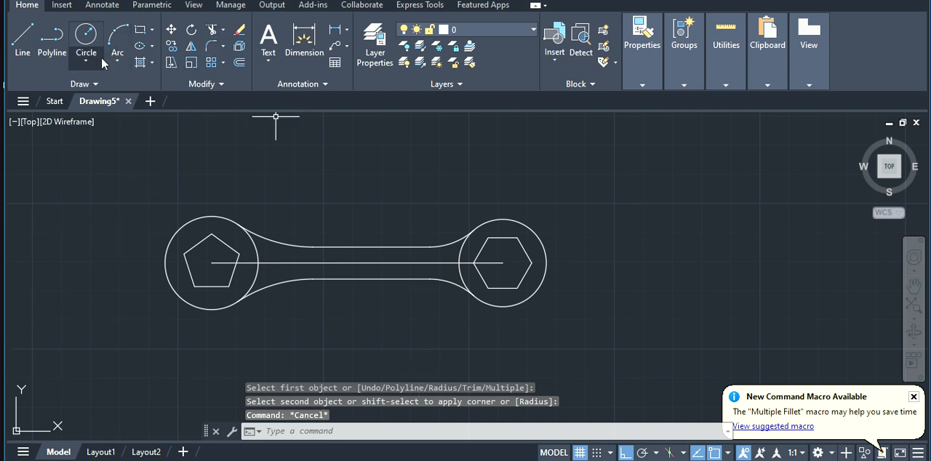
# Add a horizontal linear dimension between the middle line's two endpoints, placing it below the wrench
pyautogui.click(333, 32)
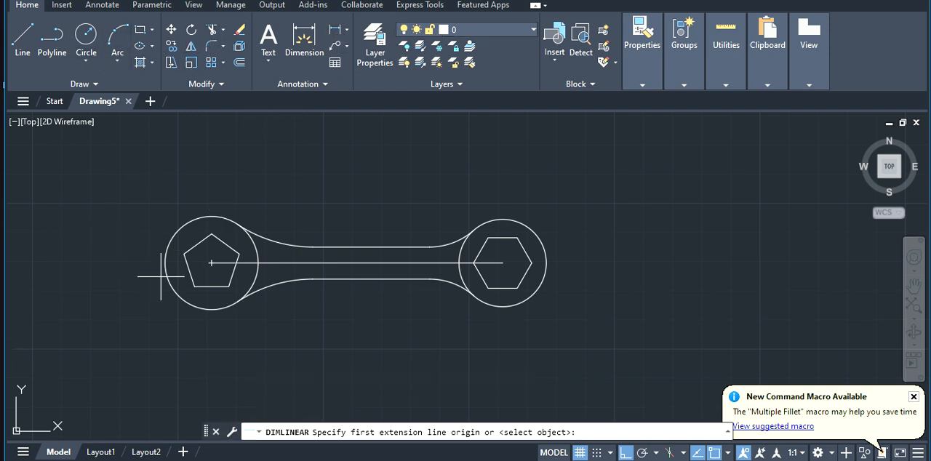
pyautogui.click(211, 263)
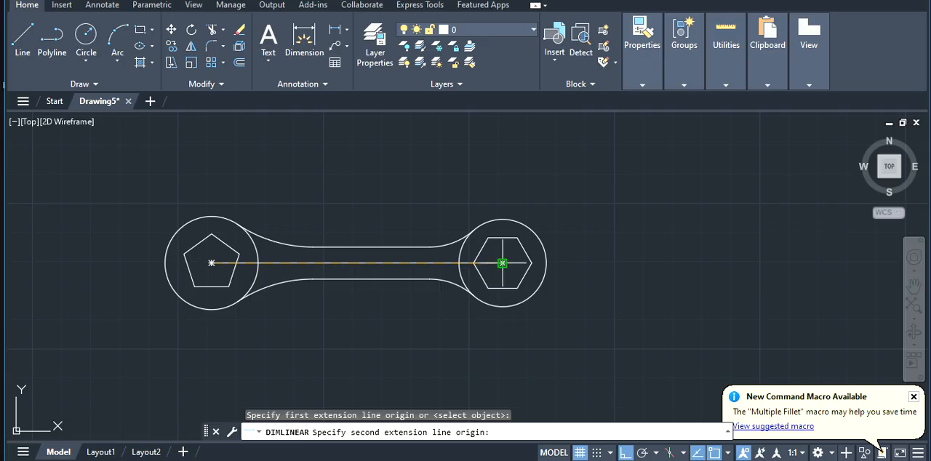
pyautogui.click(501, 262)
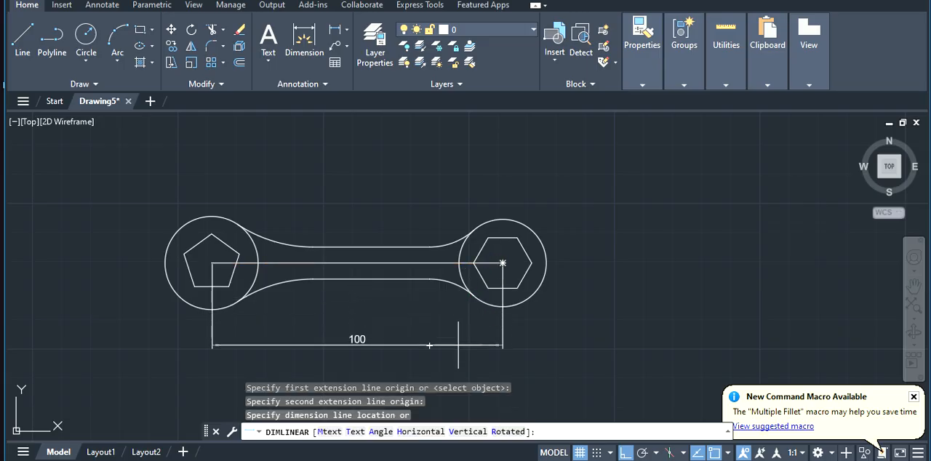
pyautogui.click(429, 345)
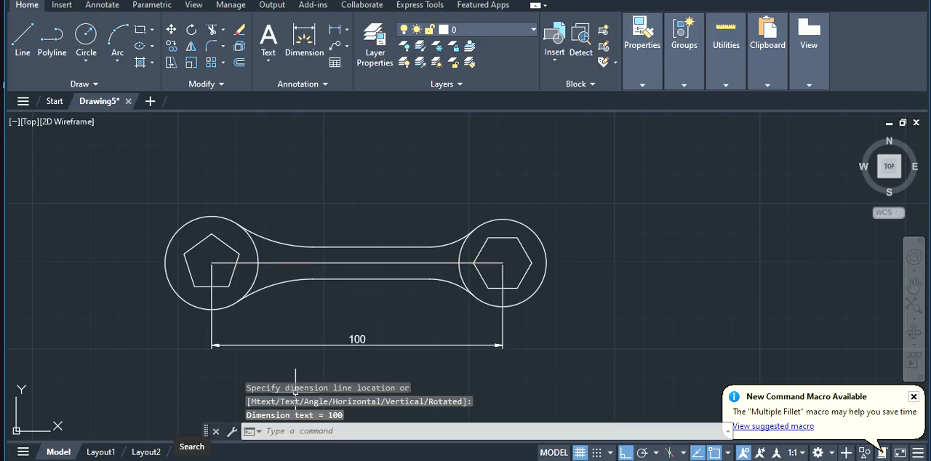
# Add an aligned dimension from the pentagon's left vertex to its centre, placing it above the left circle
pyautogui.click(347, 30)
pyautogui.click(352, 75)
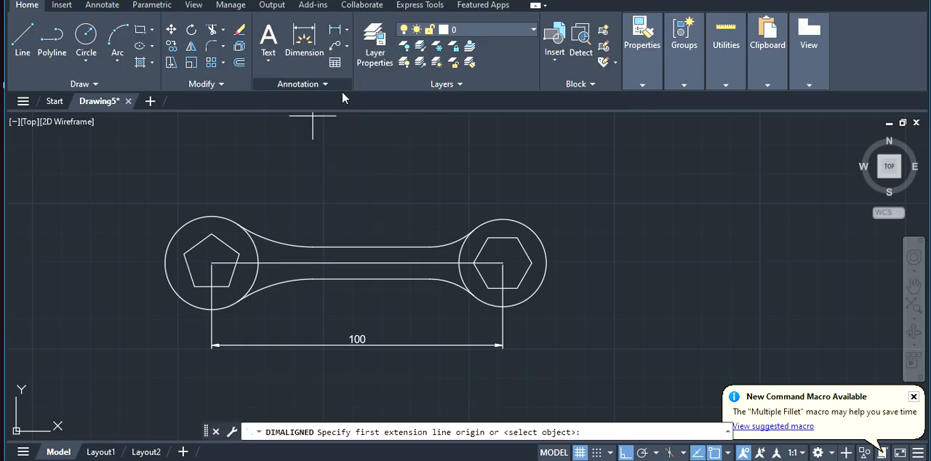
pyautogui.click(184, 254)
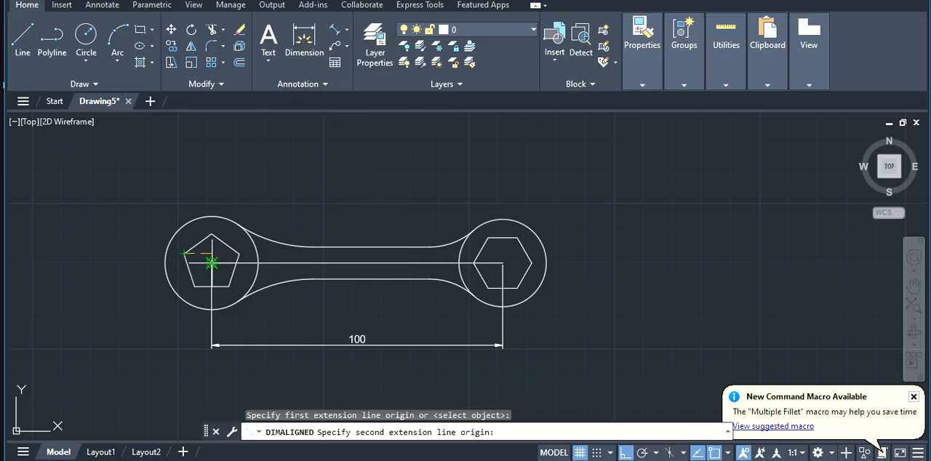
pyautogui.click(211, 264)
pyautogui.click(222, 177)
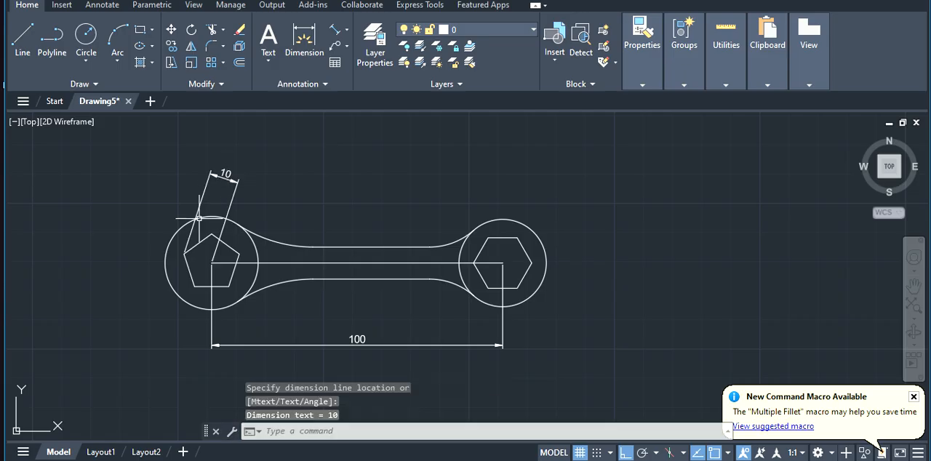
pyautogui.click(339, 30)
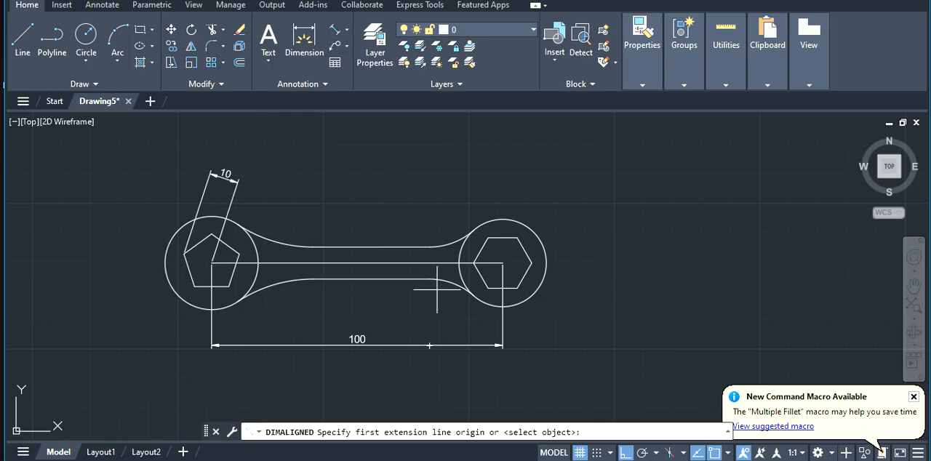
pyautogui.click(502, 263)
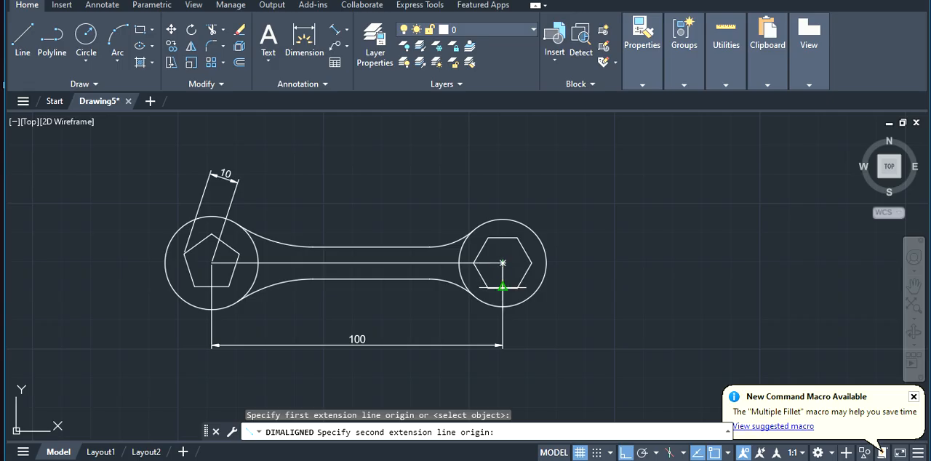
pyautogui.click(502, 287)
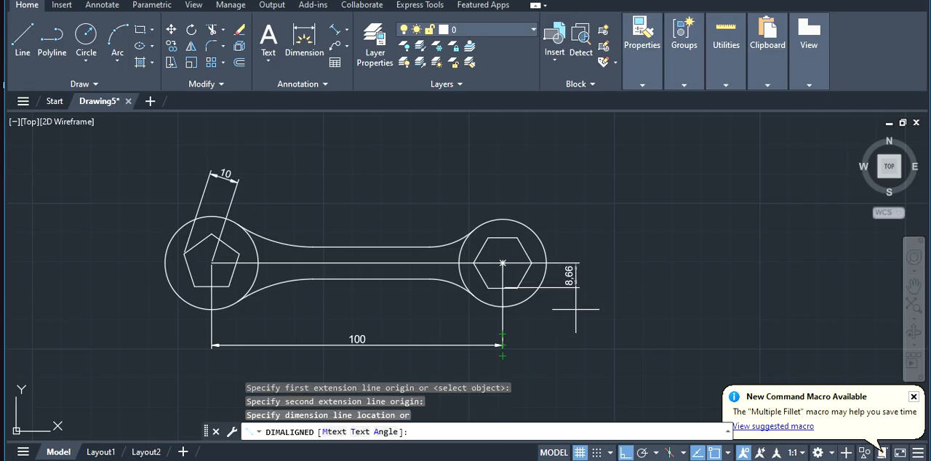
pyautogui.press('Escape')
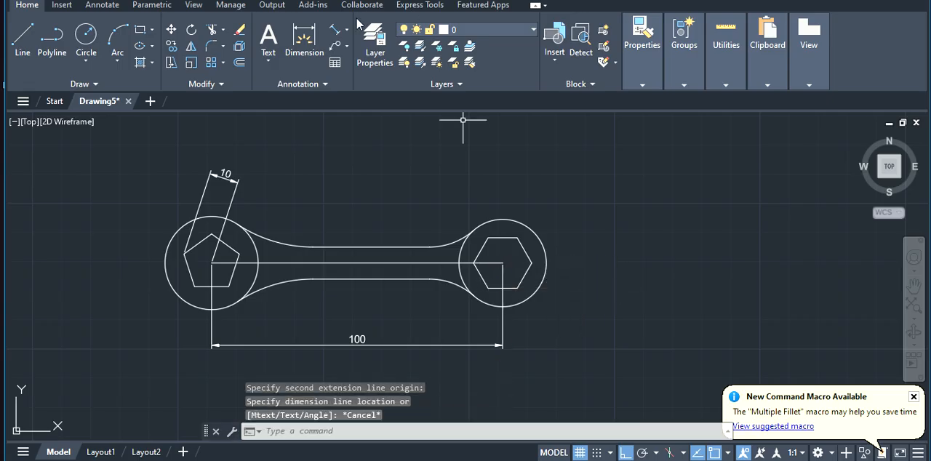
pyautogui.press('Return')
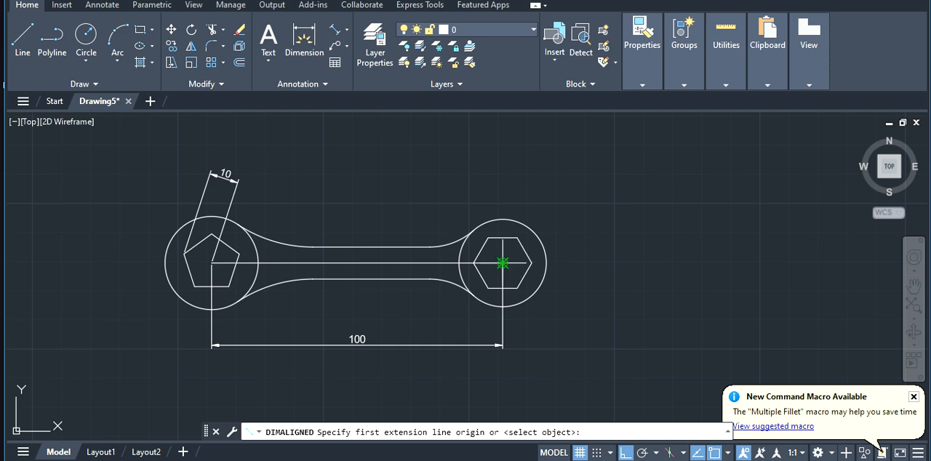
pyautogui.click(503, 262)
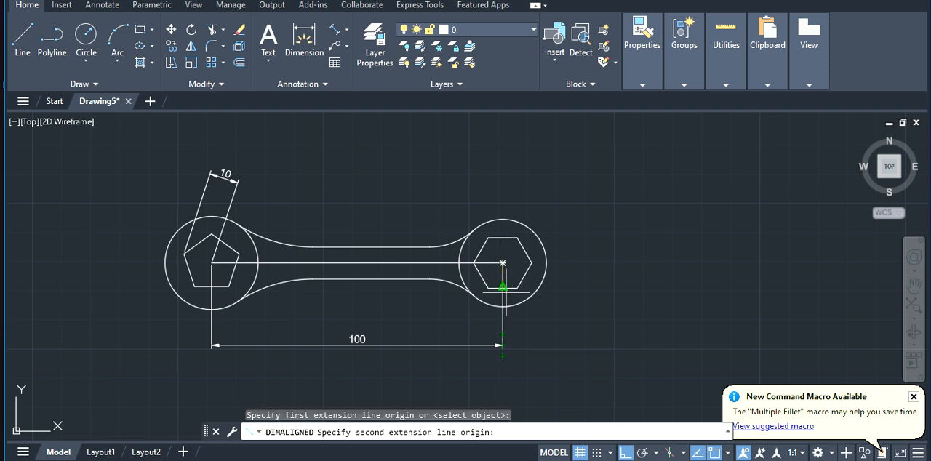
pyautogui.click(503, 286)
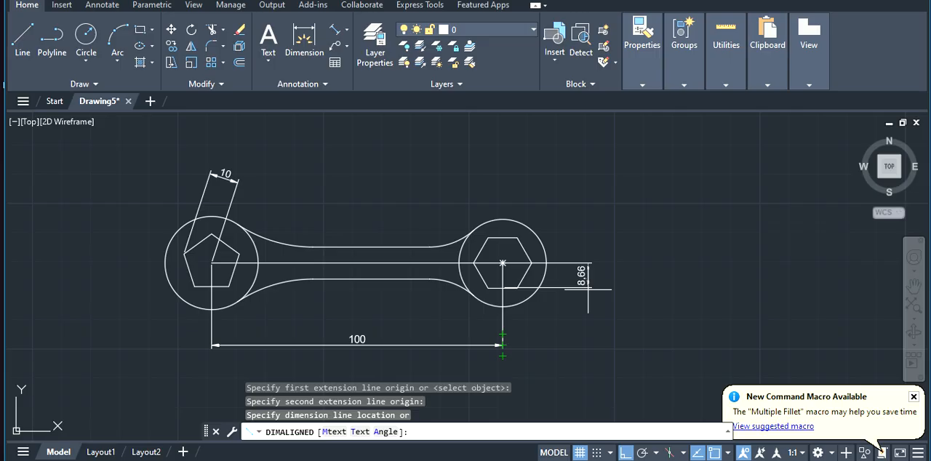
pyautogui.press('Escape')
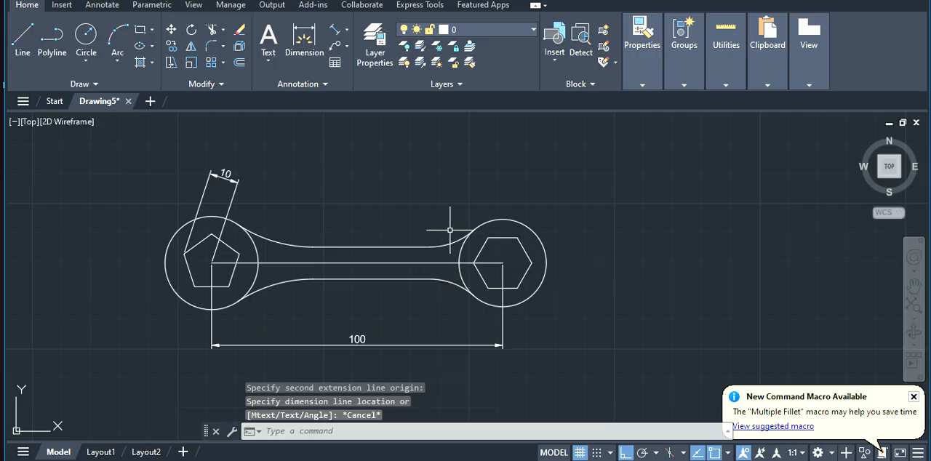
# Add a horizontal linear dimension from the hexagon's centre to its left vertex, placing it above the right circle
pyautogui.click(347, 30)
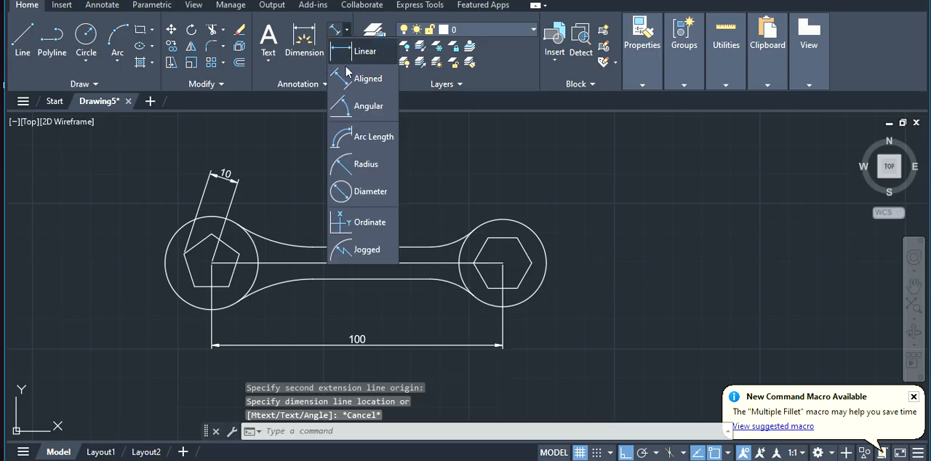
pyautogui.click(350, 52)
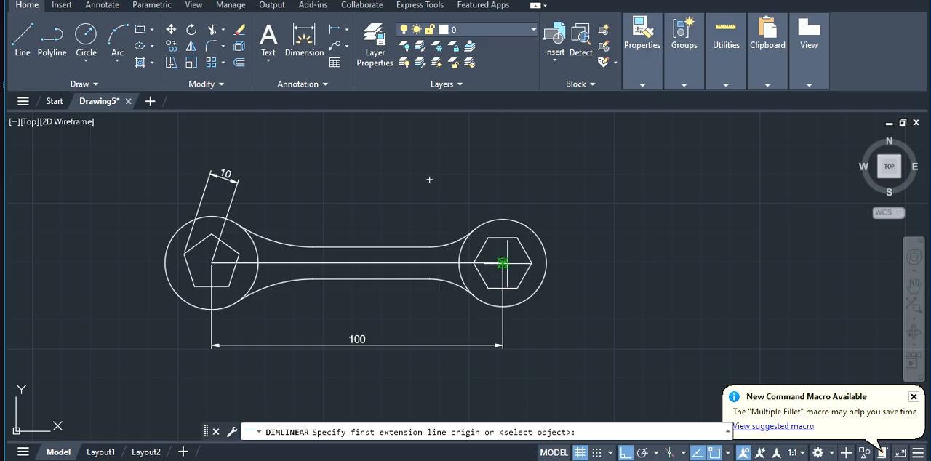
pyautogui.click(501, 263)
pyautogui.click(473, 263)
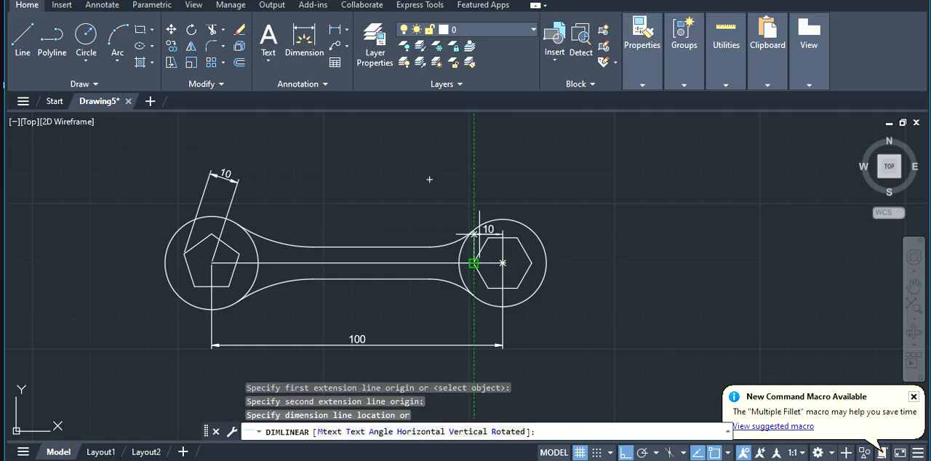
pyautogui.click(478, 157)
pyautogui.press('Escape')
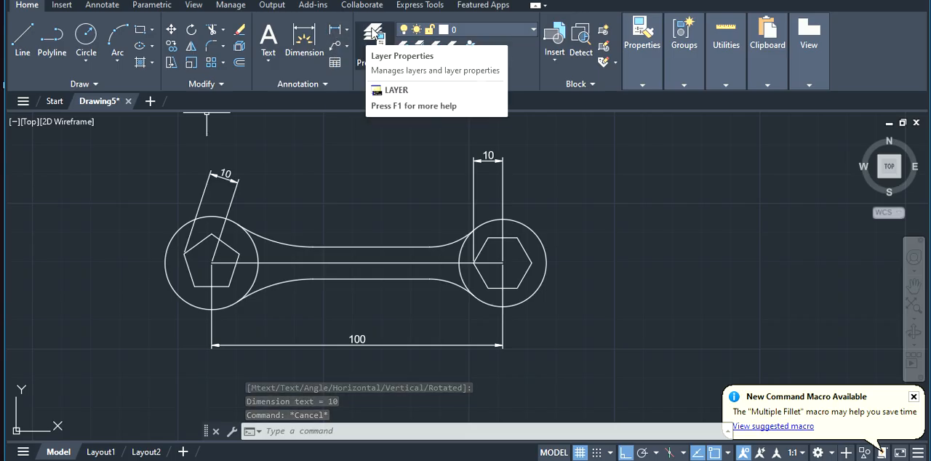
# Add a radius dimension to the upper fillet arc beside the pentagon's circle, placing it above the handle
pyautogui.click(349, 30)
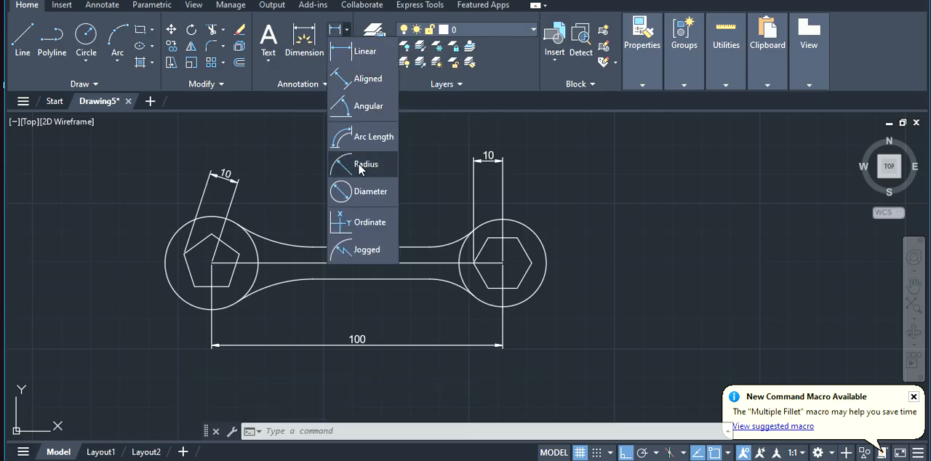
pyautogui.click(359, 164)
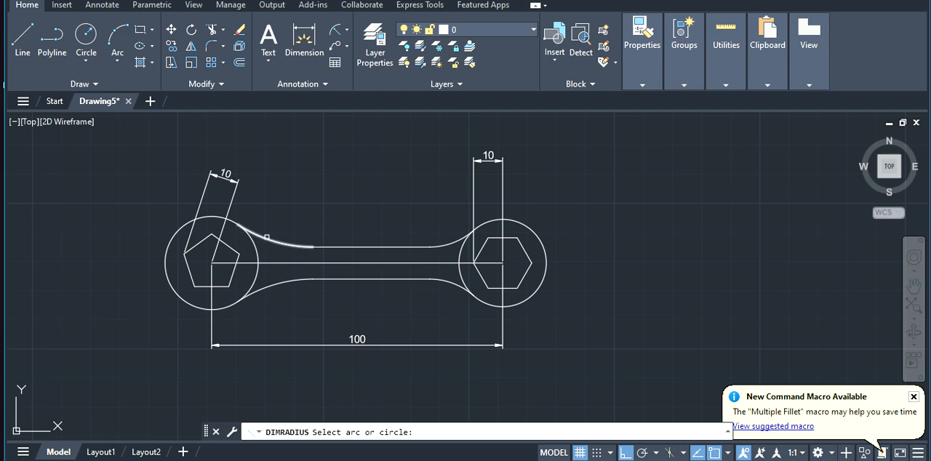
pyautogui.click(268, 239)
pyautogui.click(305, 181)
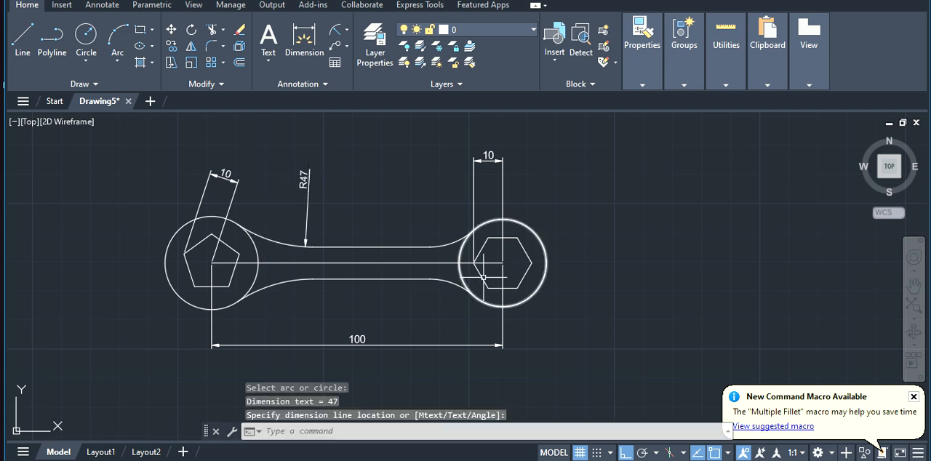
# Add a radius dimension to the lower fillet arc beside the hexagon's circle, placing it below the handle
pyautogui.click(452, 237)
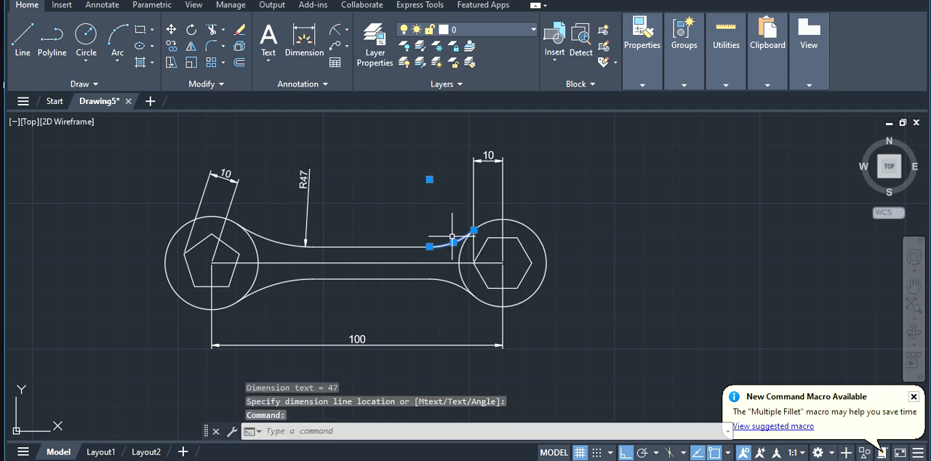
pyautogui.click(336, 33)
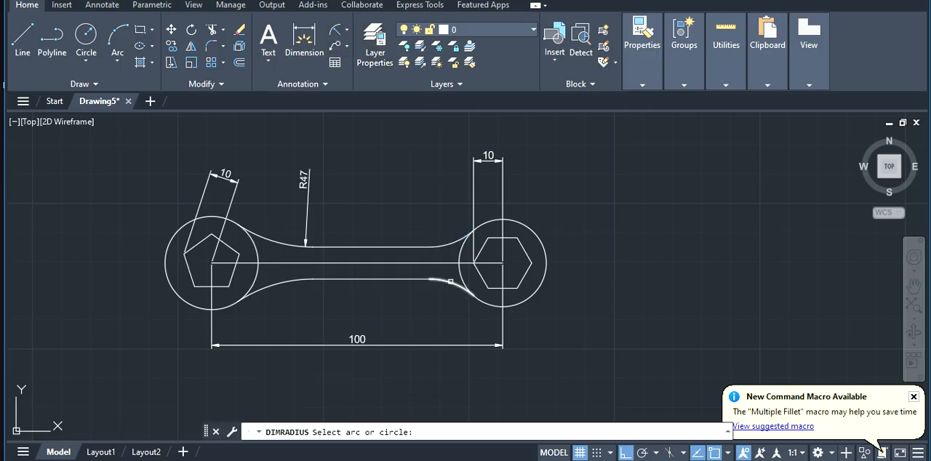
pyautogui.click(450, 288)
pyautogui.click(432, 309)
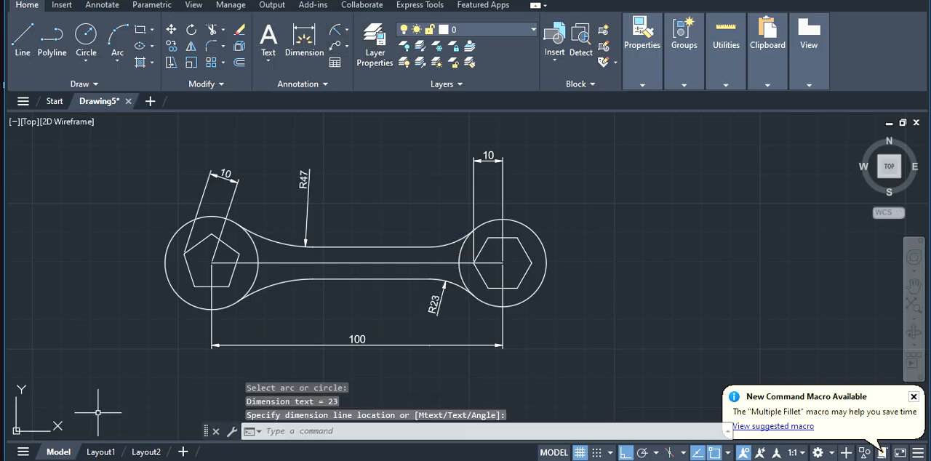
# Add a vertical linear dimension between the handle's upper and lower horizontal lines, placing it inside the handle
pyautogui.click(348, 32)
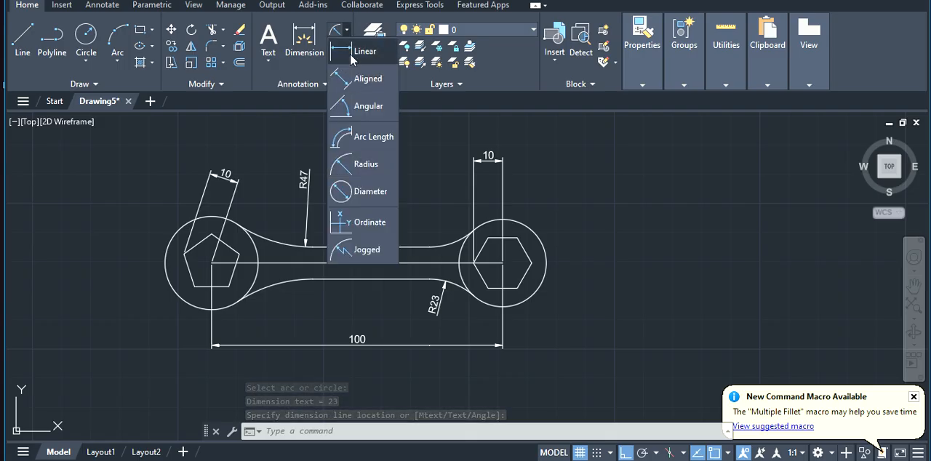
pyautogui.click(360, 54)
pyautogui.click(360, 247)
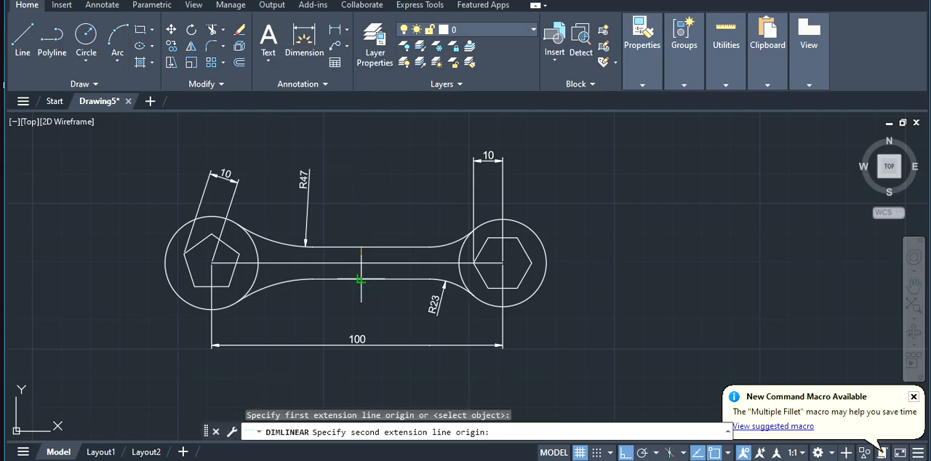
pyautogui.click(360, 278)
pyautogui.click(344, 263)
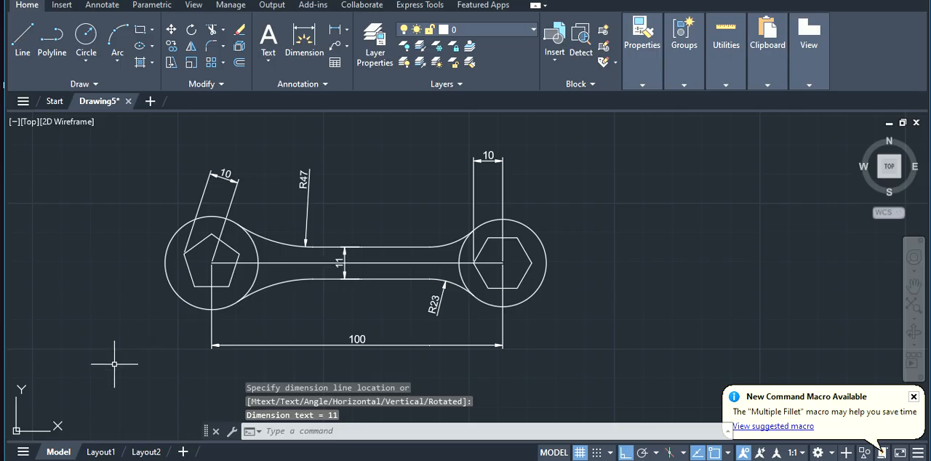
pyautogui.press('Escape')
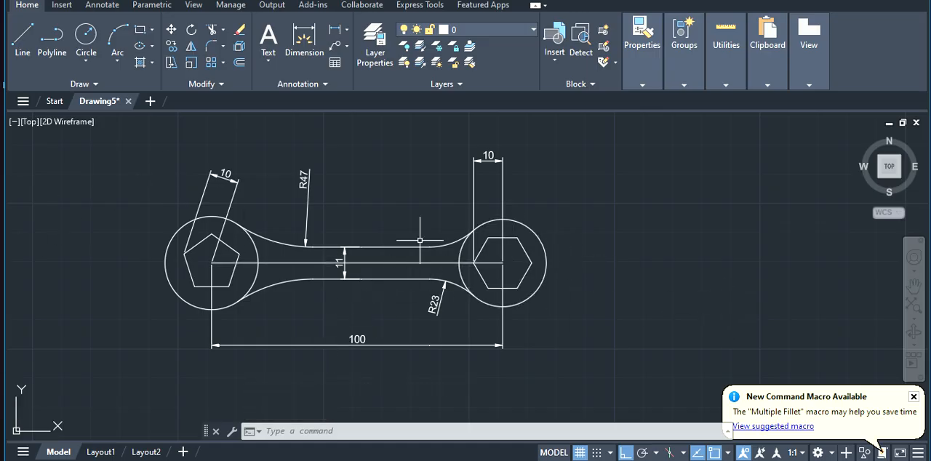
# Delete the hexagon's horizontal dimension and the middle line joining the two circle centres
pyautogui.click(472, 176)
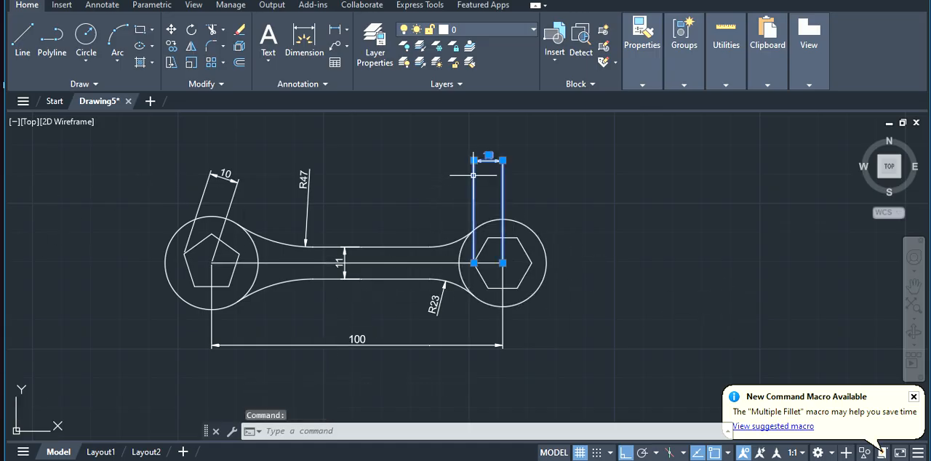
pyautogui.press('Delete')
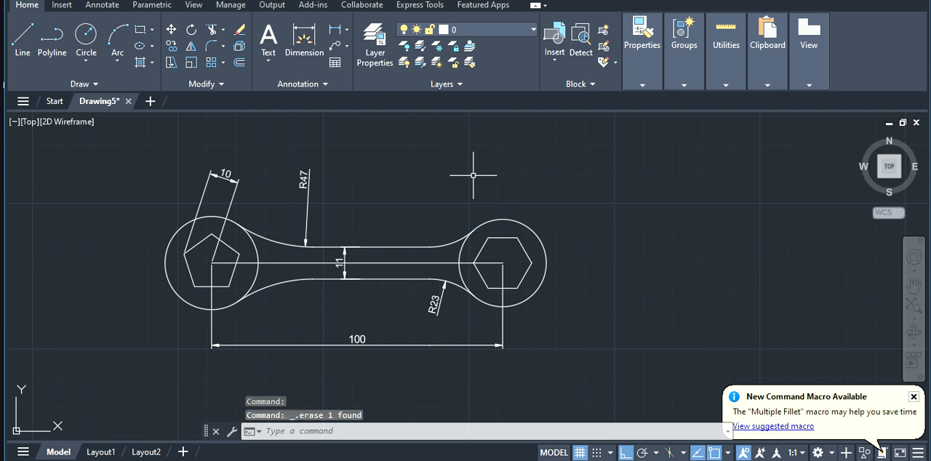
pyautogui.click(397, 263)
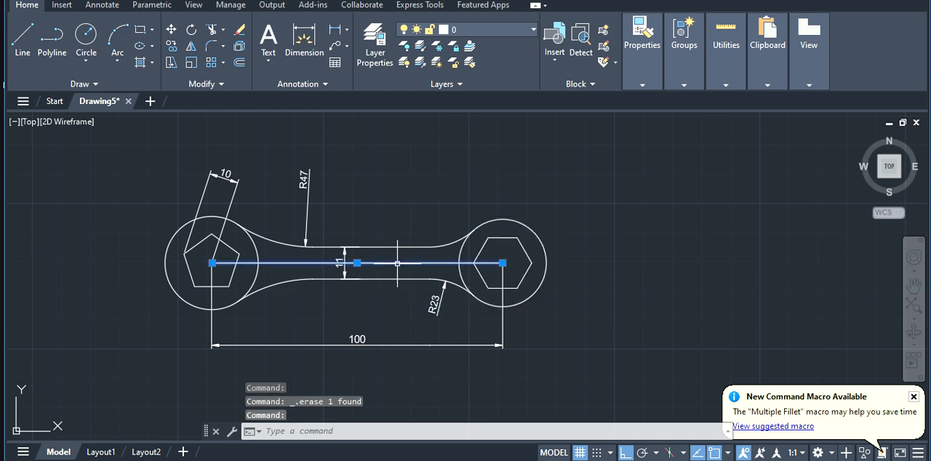
pyautogui.press('Delete')
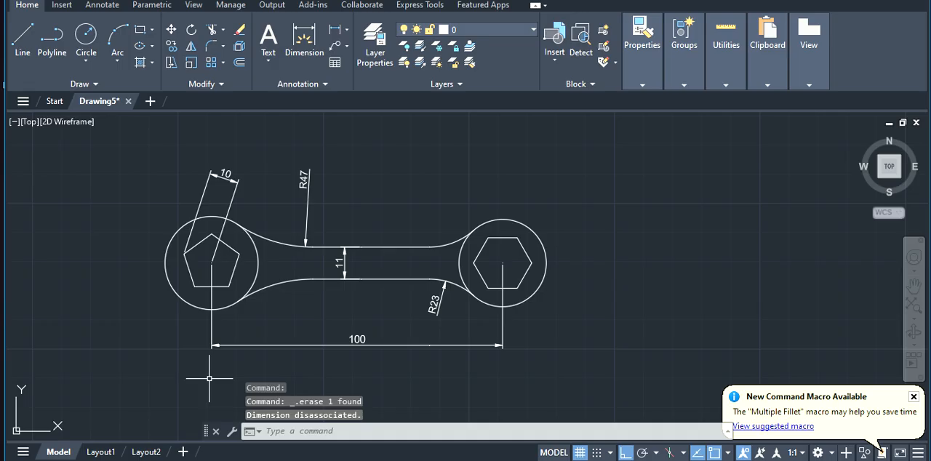
# Delete the pentagon's aligned dimension, both fillet radius dimensions and the overall horizontal dimension below the wrench
pyautogui.click(232, 188)
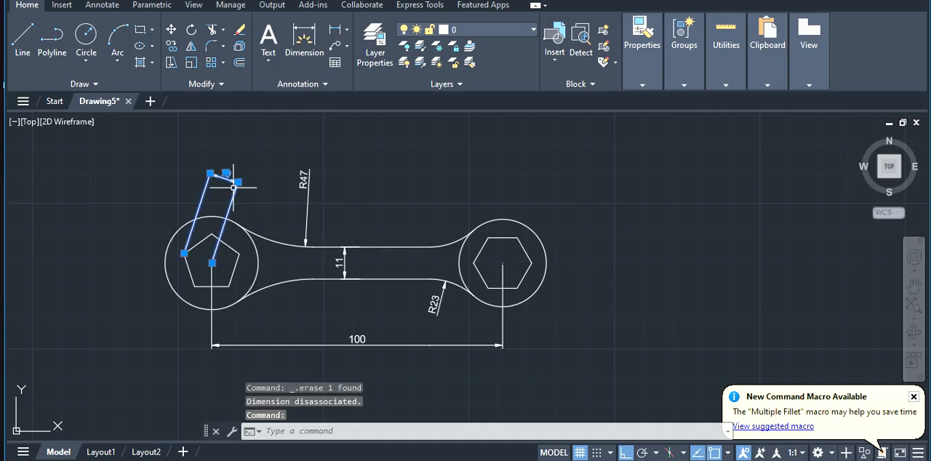
pyautogui.press('Delete')
pyautogui.click(304, 176)
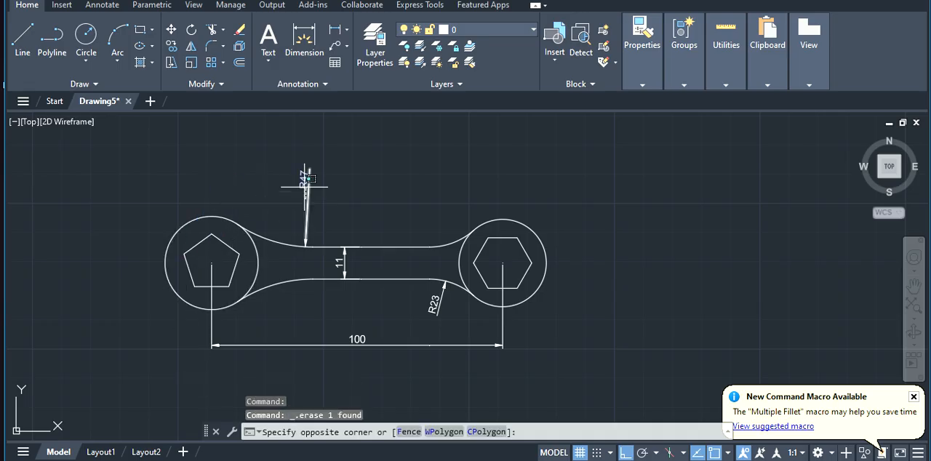
pyautogui.click(306, 175)
pyautogui.press('Delete')
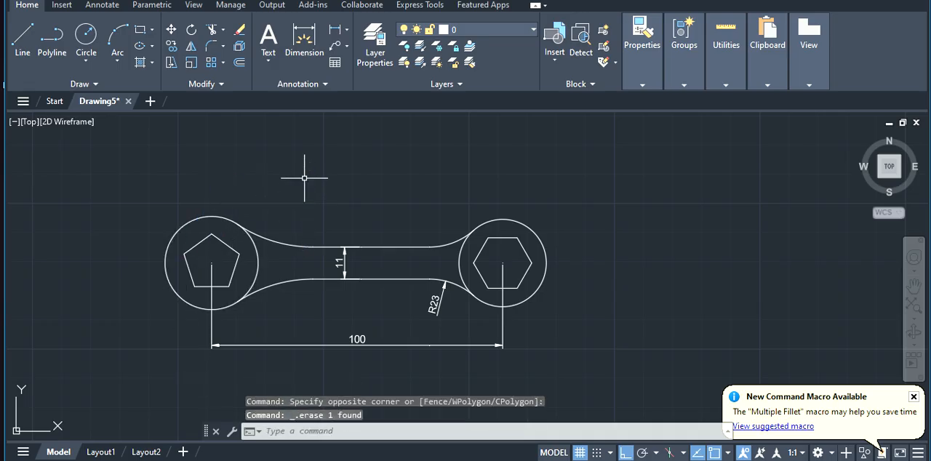
pyautogui.click(438, 300)
pyautogui.press('Delete')
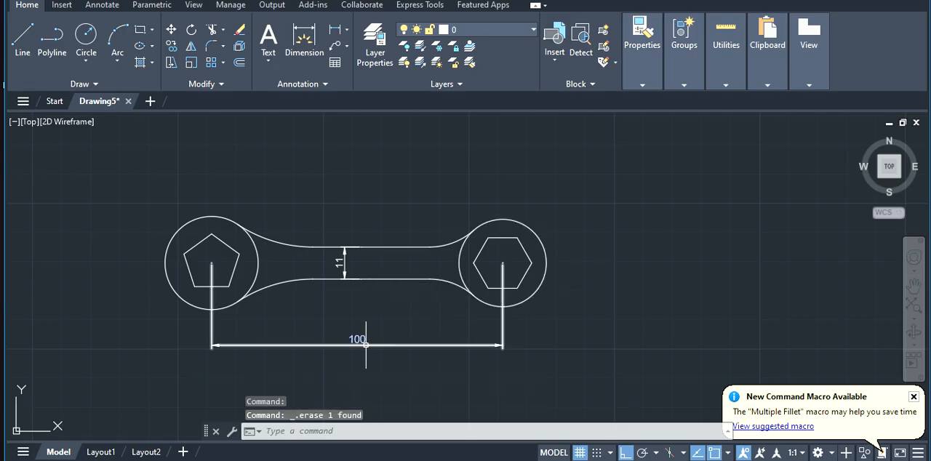
pyautogui.click(365, 344)
pyautogui.press('Delete')
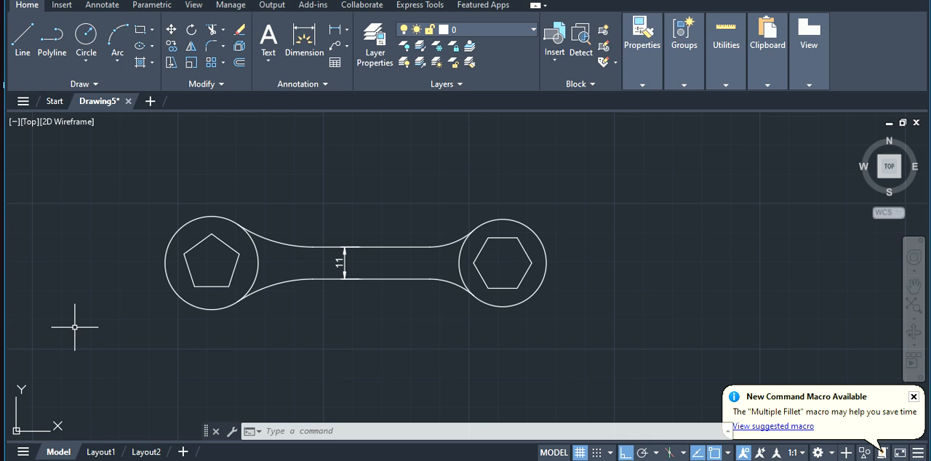
# Open the ISO-25 dimension style for modification with DIMSTYLE and set its text color to Yellow
pyautogui.click(333, 429)
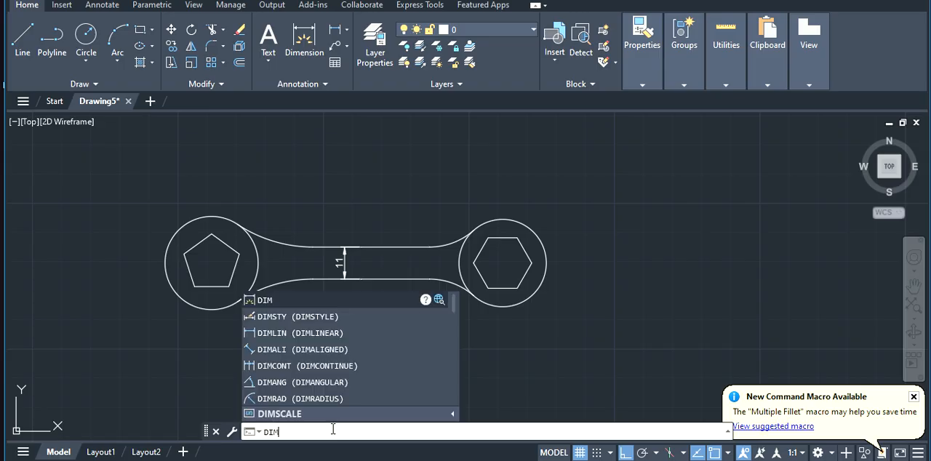
pyautogui.press('Return')
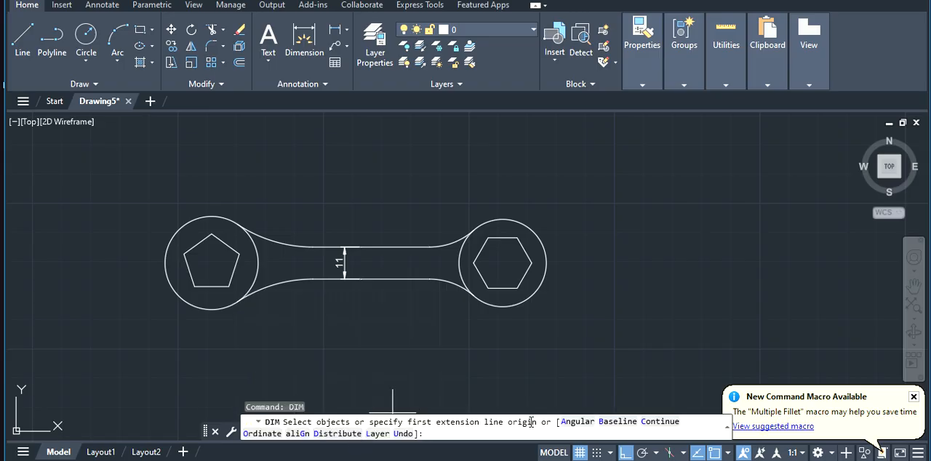
pyautogui.write('DIMS')
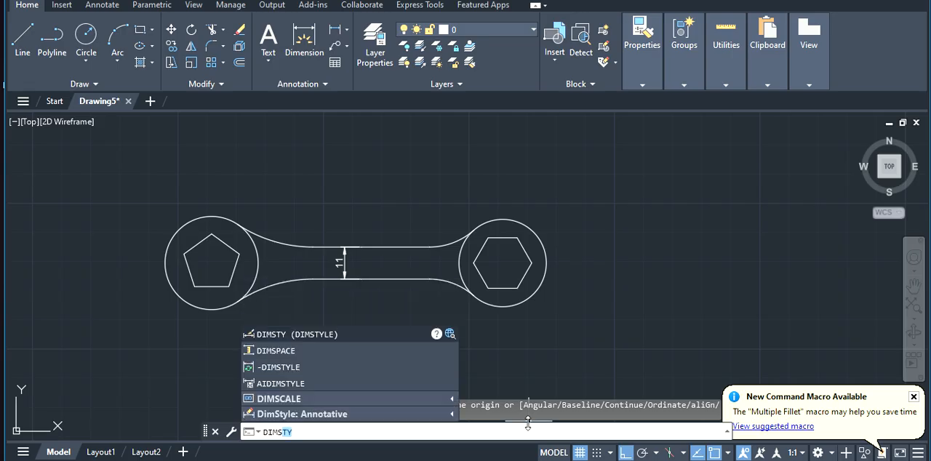
pyautogui.press('Return')
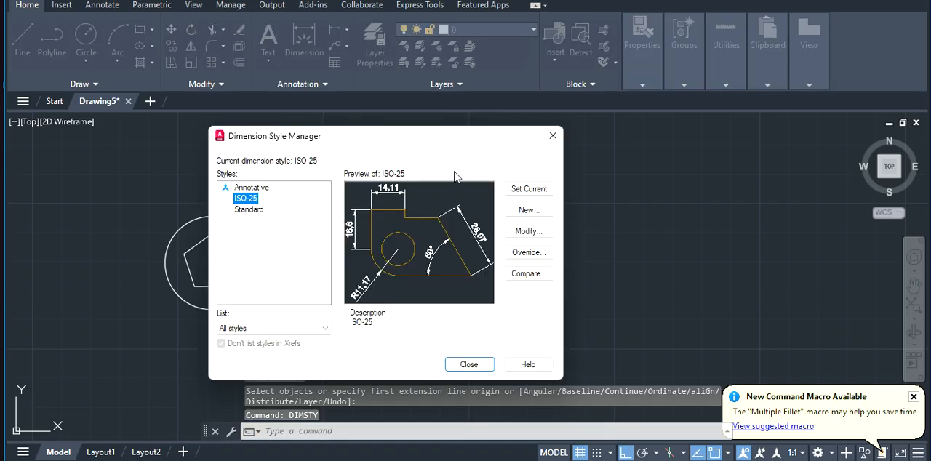
pyautogui.click(528, 232)
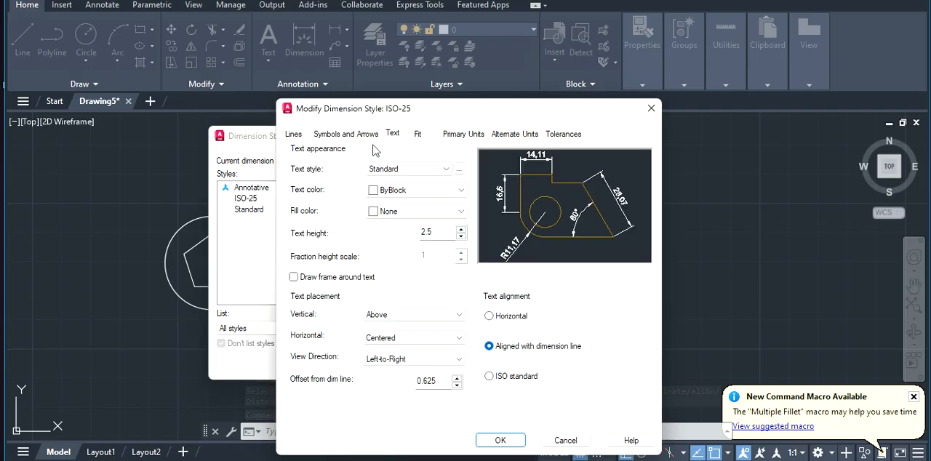
pyautogui.click(373, 192)
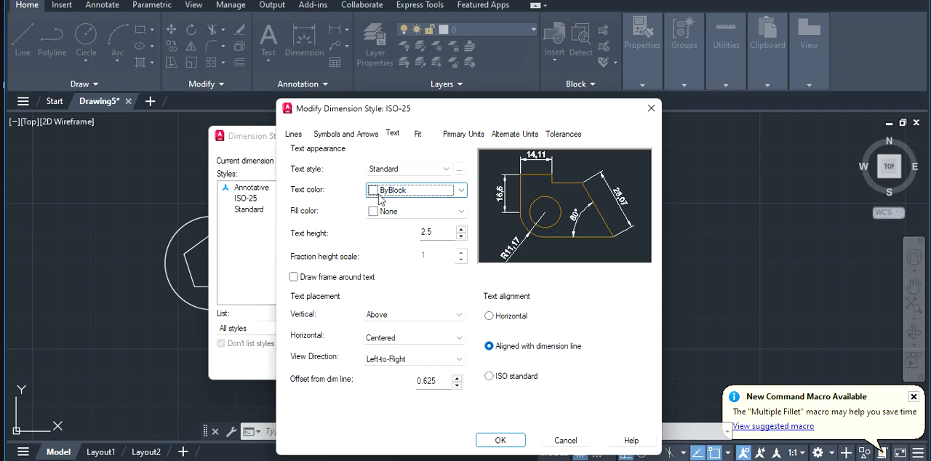
pyautogui.click(384, 239)
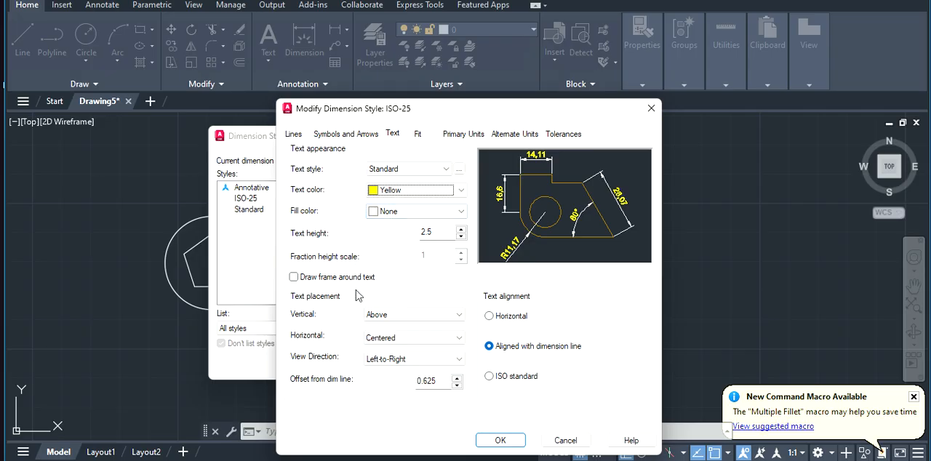
# Set the ISO-25 style's dimension line color to Blue and extension line color to Red, and apply the changes
pyautogui.click(291, 135)
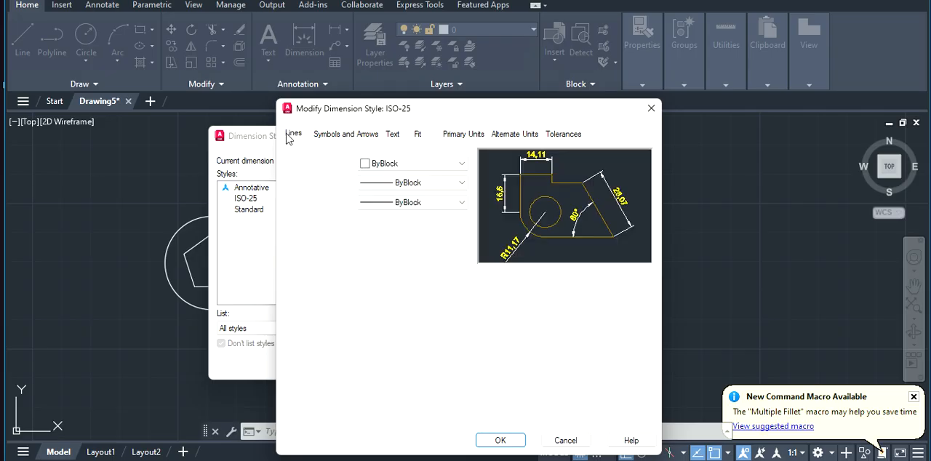
pyautogui.click(412, 165)
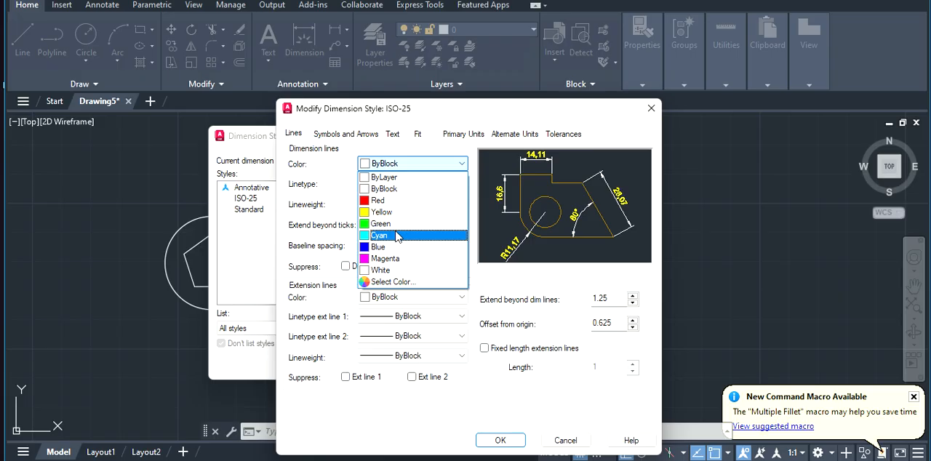
pyautogui.click(383, 248)
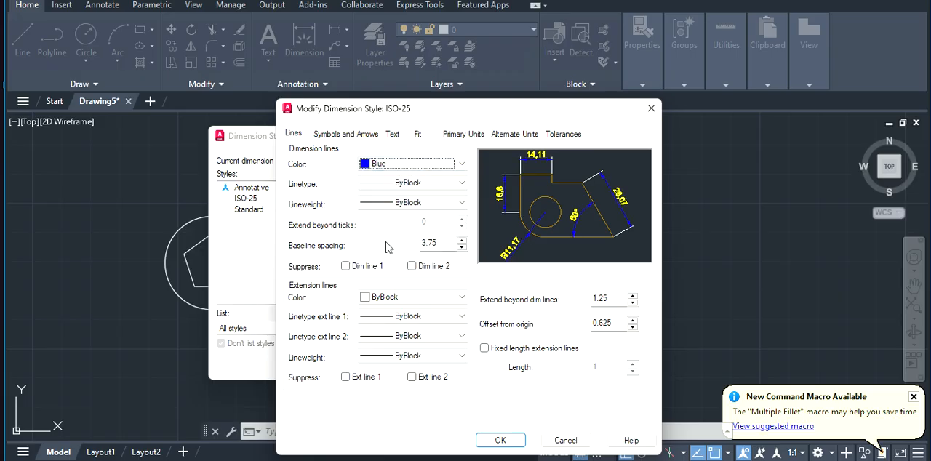
pyautogui.click(379, 302)
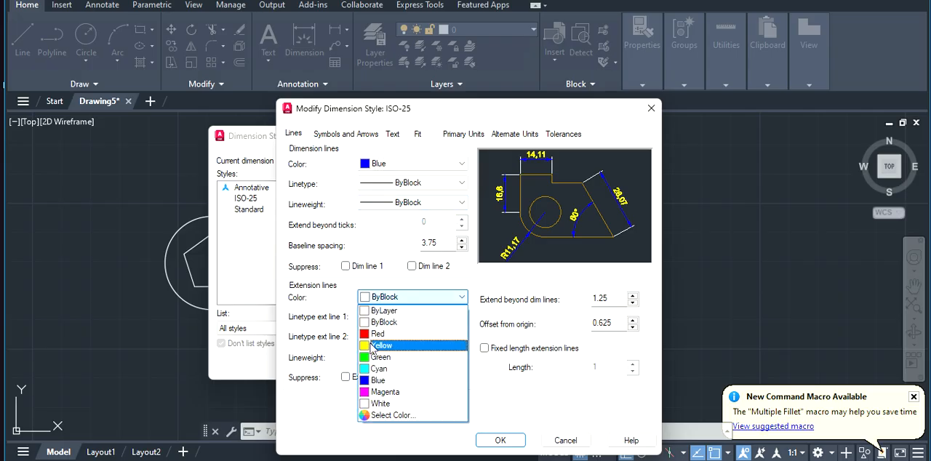
pyautogui.click(373, 334)
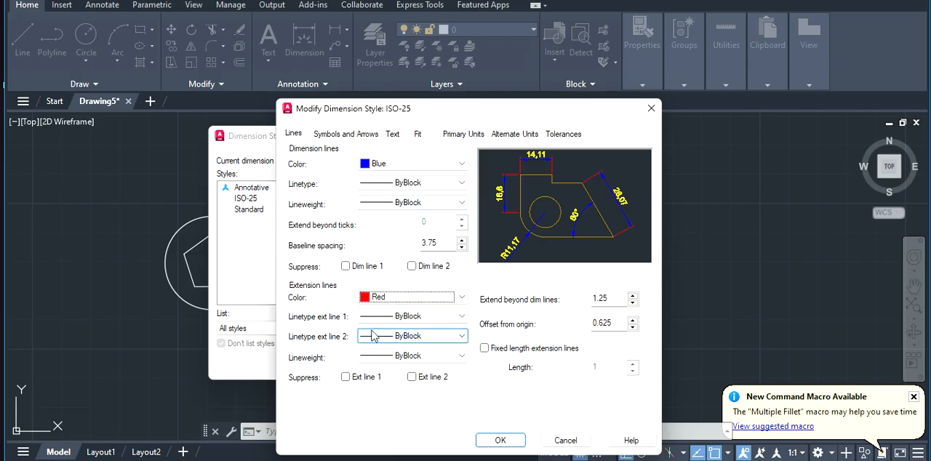
pyautogui.click(494, 441)
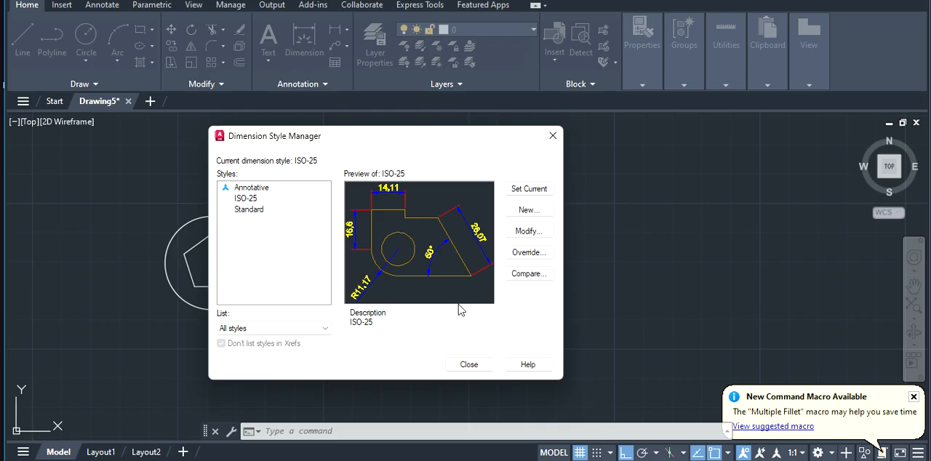
pyautogui.click(469, 365)
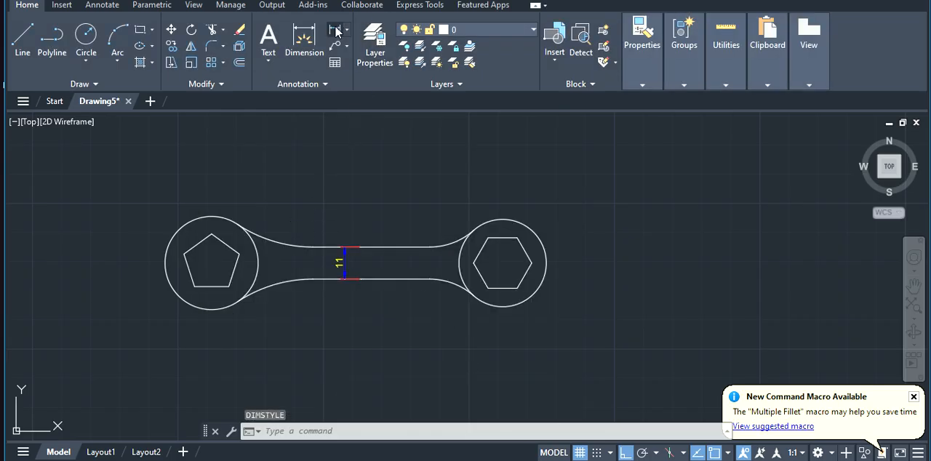
# Add a linear dimension between the centres of the two end circles and place it below the wrench
pyautogui.click(335, 30)
pyautogui.click(211, 262)
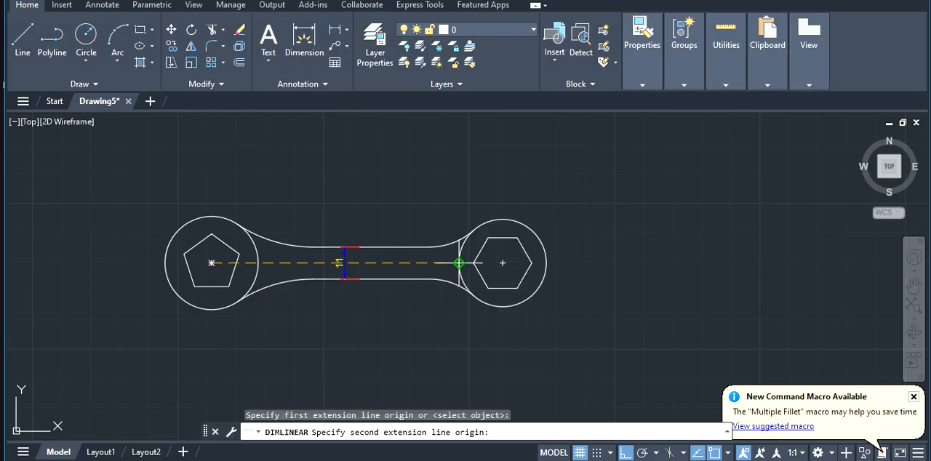
pyautogui.click(502, 263)
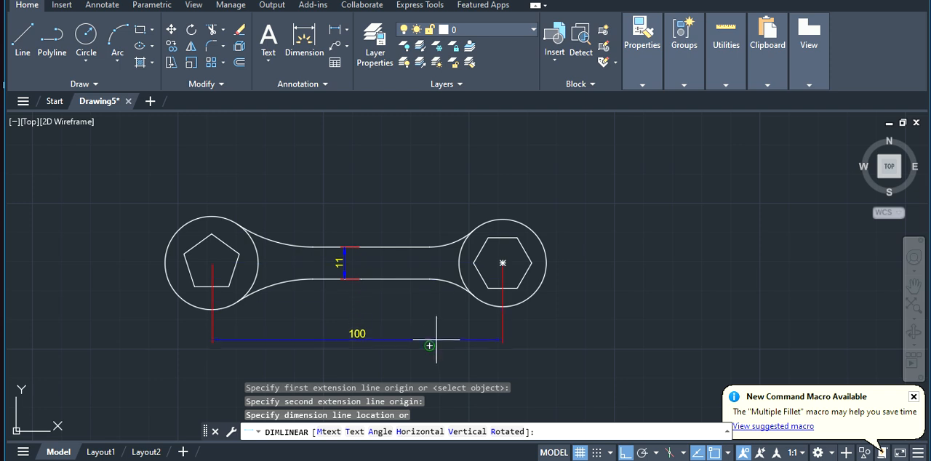
pyautogui.click(435, 345)
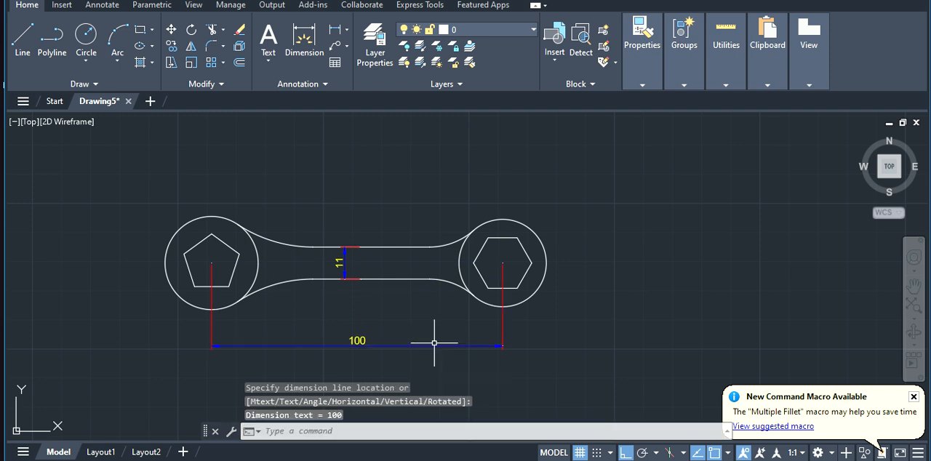
# Add radius dimensions to the upper fillet arcs beside the pentagon end and the hexagon end, placing both above the handle
pyautogui.click(335, 32)
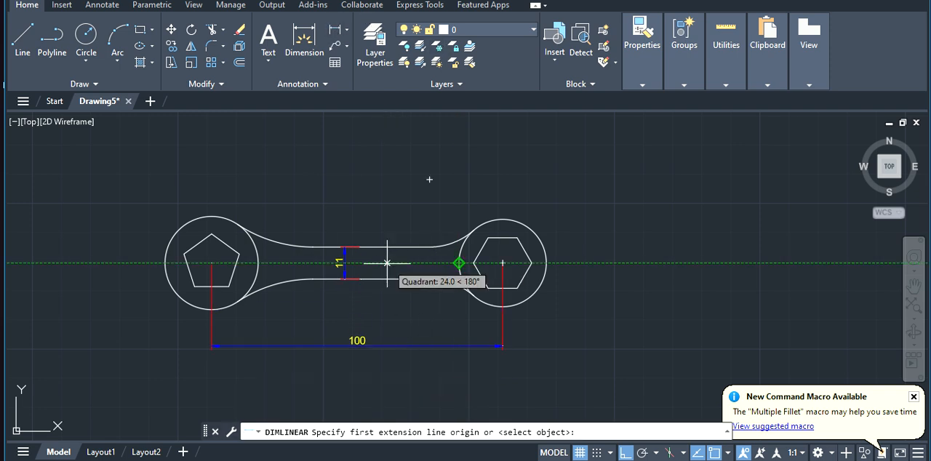
pyautogui.click(184, 253)
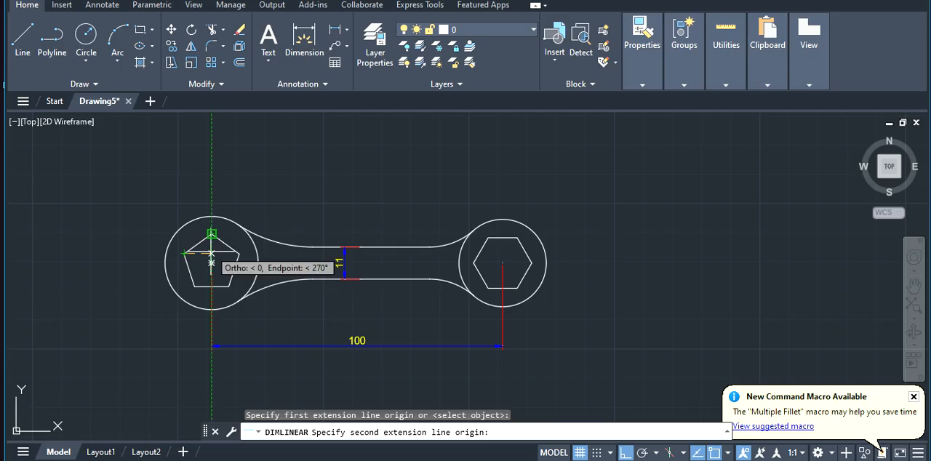
pyautogui.click(345, 33)
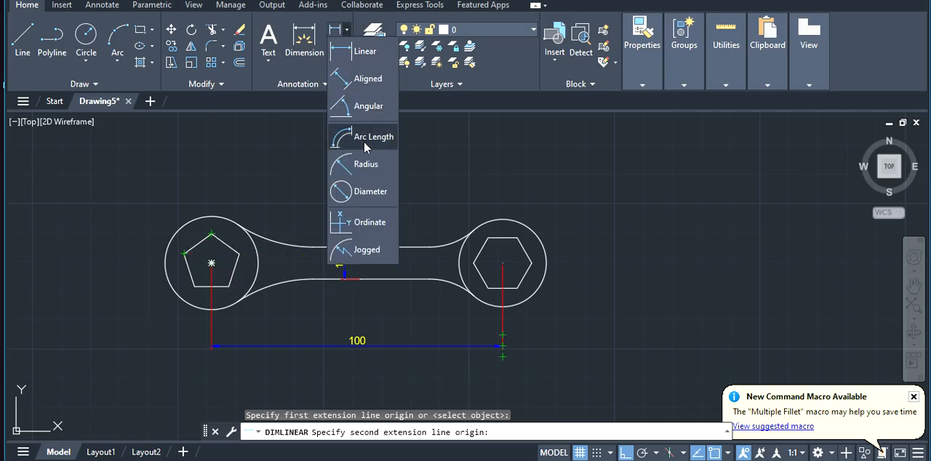
pyautogui.click(358, 163)
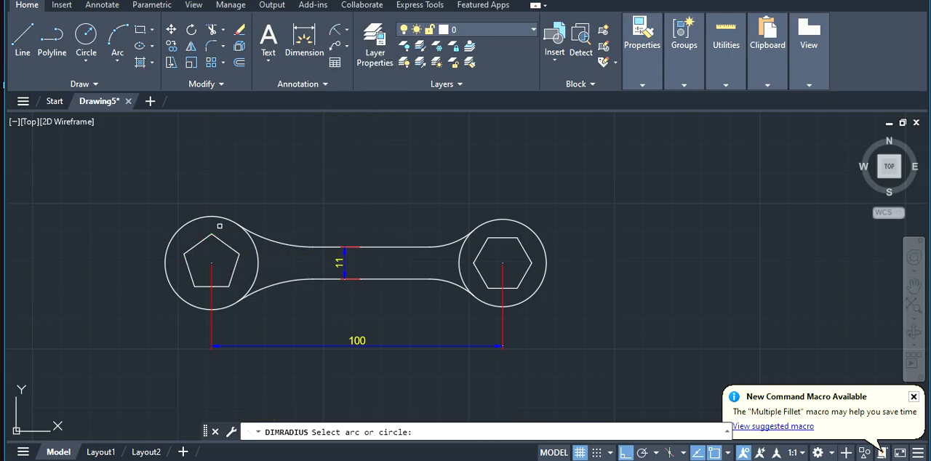
pyautogui.click(267, 240)
pyautogui.click(269, 188)
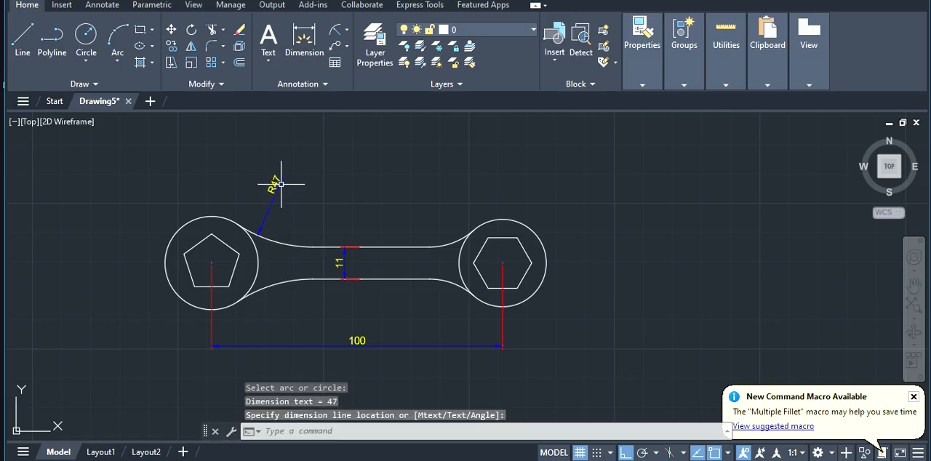
pyautogui.click(339, 32)
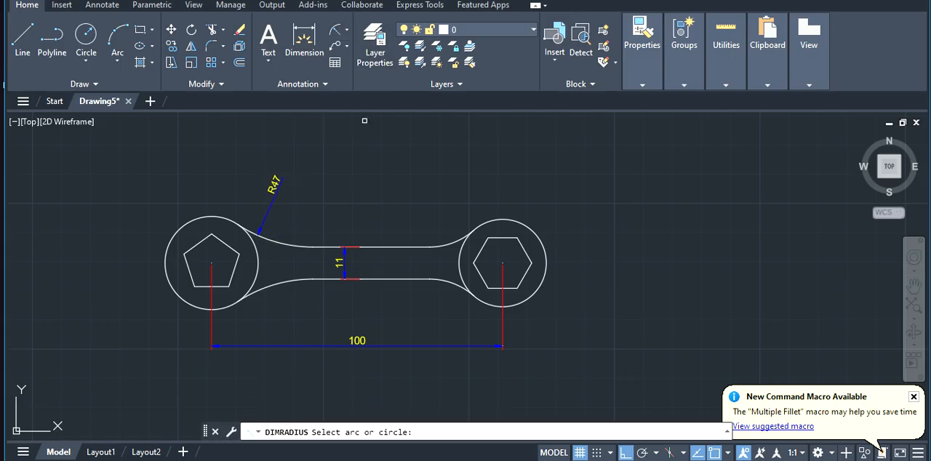
pyautogui.click(451, 243)
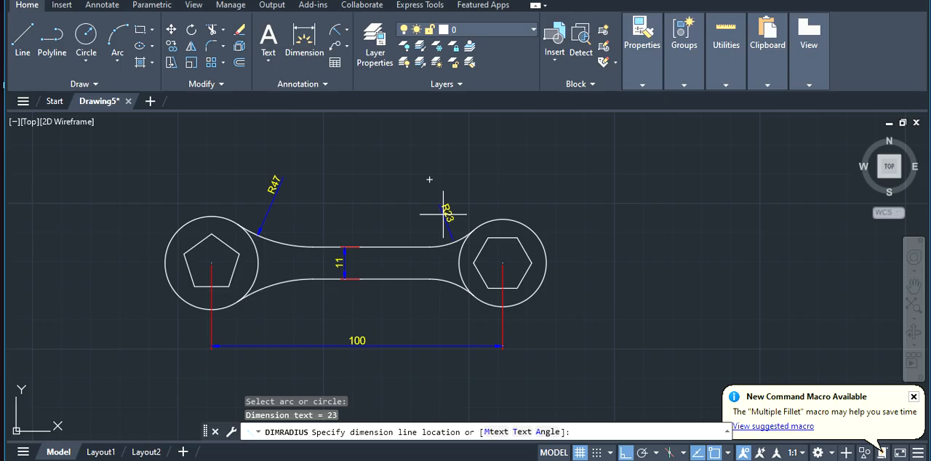
pyautogui.click(443, 214)
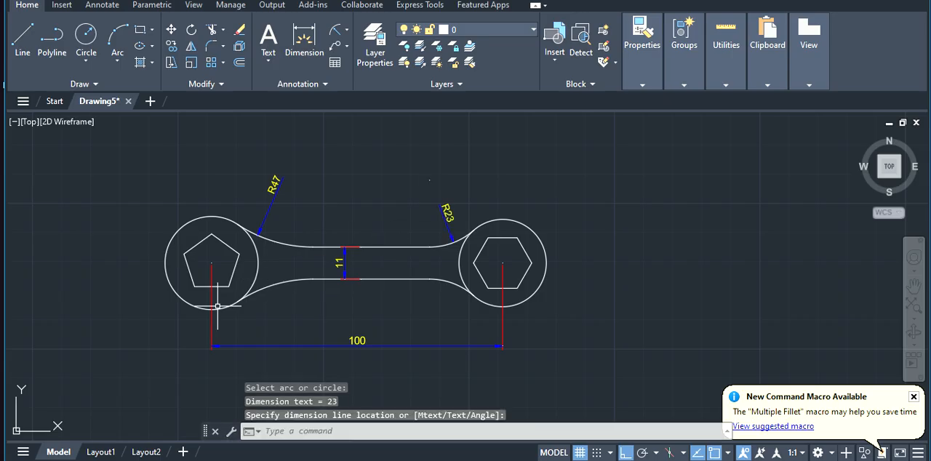
# Add an aligned dimension from the pentagon's centre to its upper-left vertex and place it above the circle
pyautogui.click(346, 32)
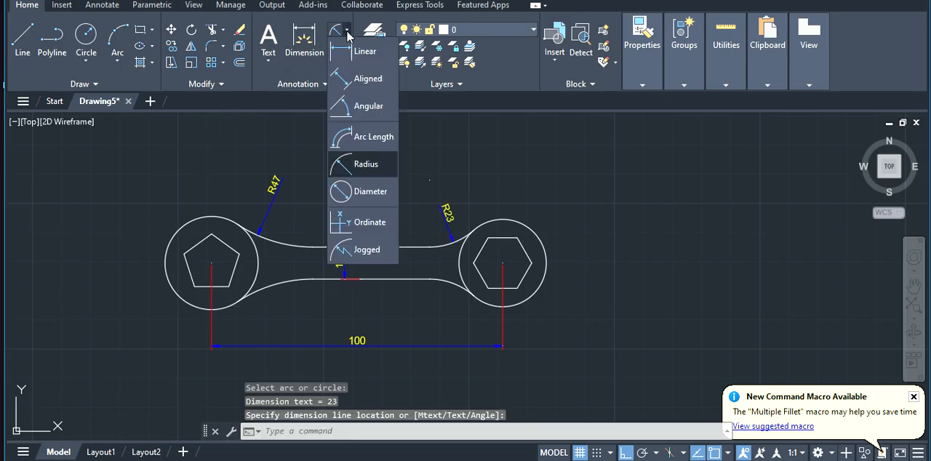
pyautogui.click(352, 76)
pyautogui.click(211, 263)
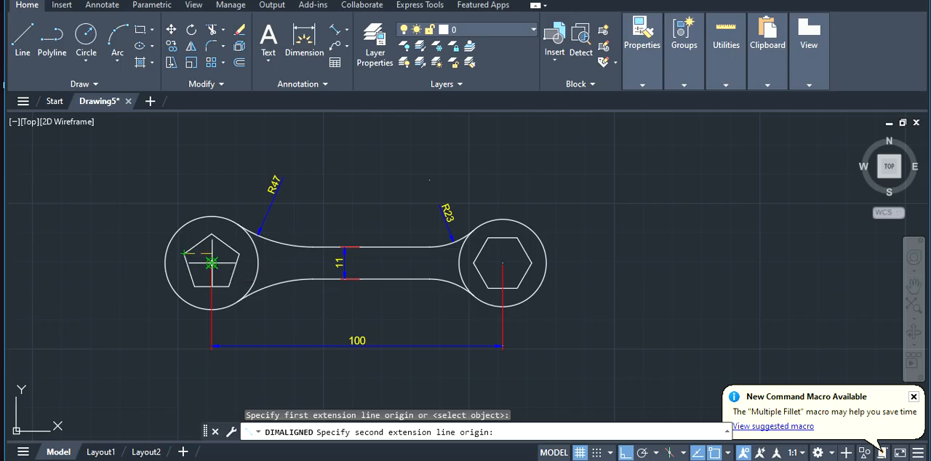
pyautogui.click(185, 252)
pyautogui.click(218, 188)
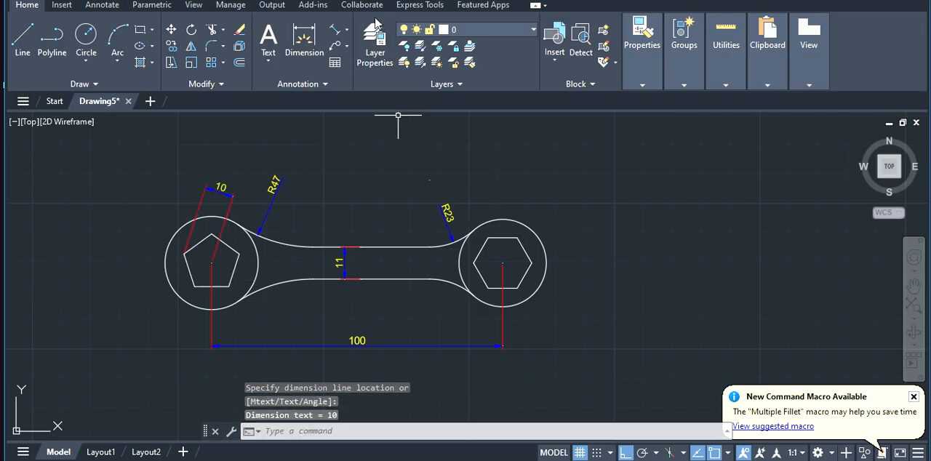
# Add an aligned dimension from the hexagon's left vertex to its centre and place it above the circle
pyautogui.click(336, 29)
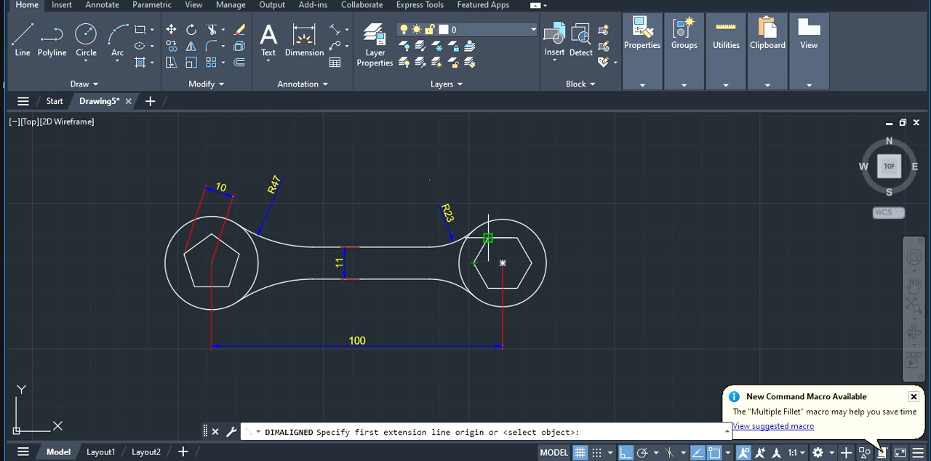
pyautogui.click(473, 263)
pyautogui.click(502, 263)
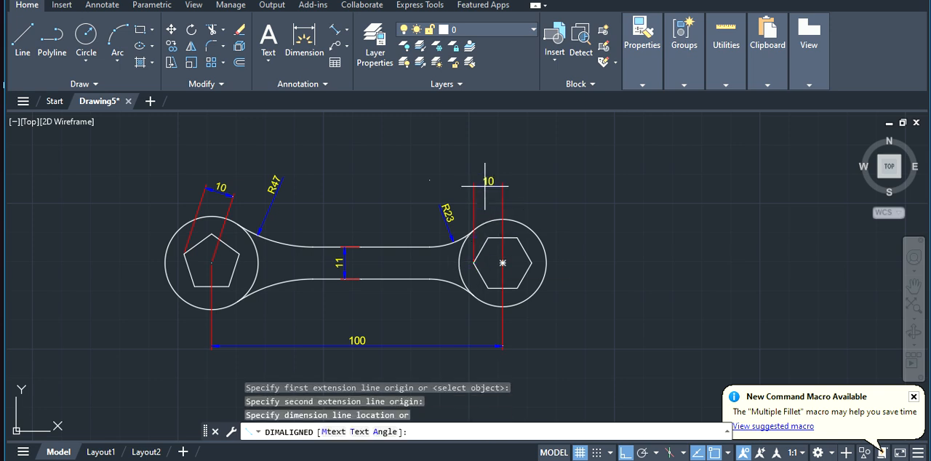
pyautogui.click(485, 186)
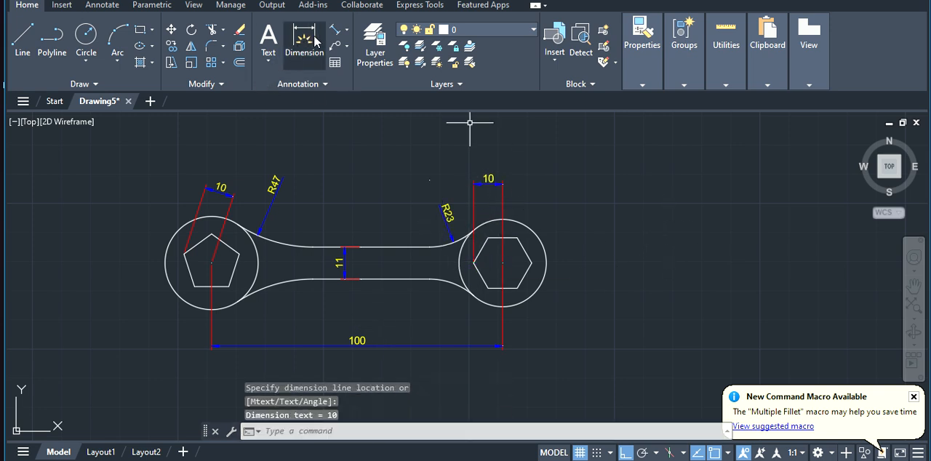
# Add a diameter dimension to the circle around the hexagon, placing its text outside to the upper right
pyautogui.click(347, 31)
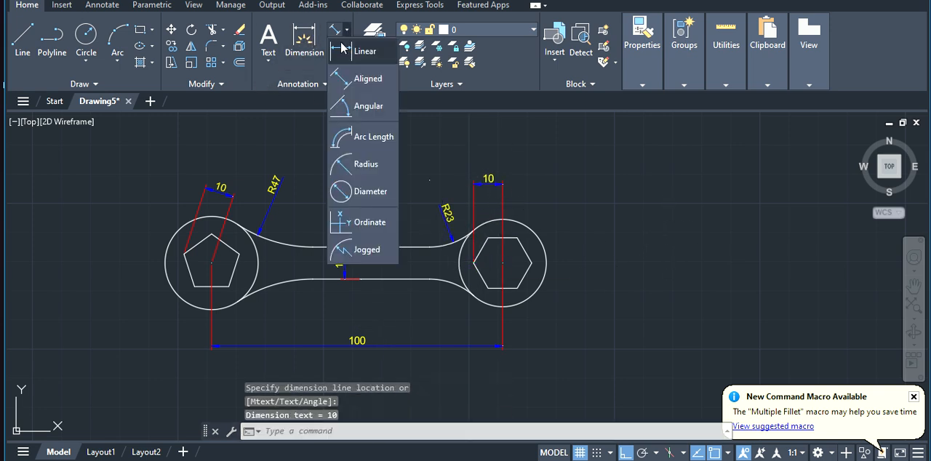
pyautogui.click(342, 194)
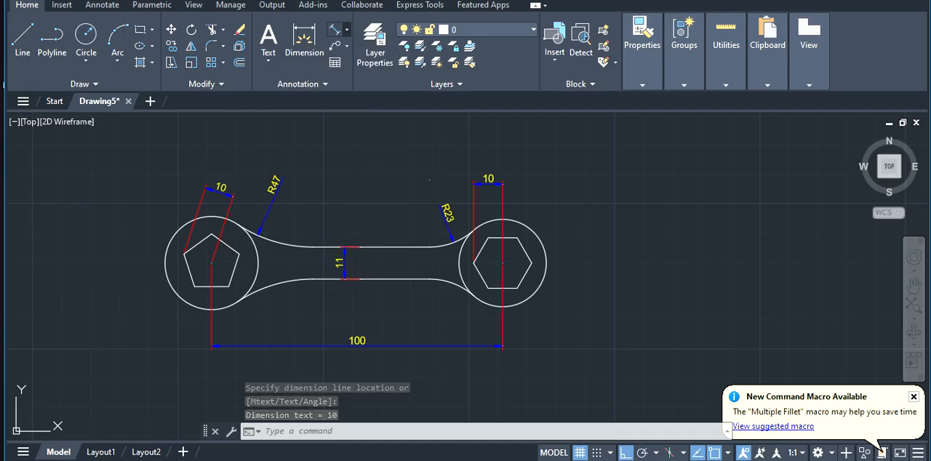
pyautogui.click(537, 237)
pyautogui.click(559, 217)
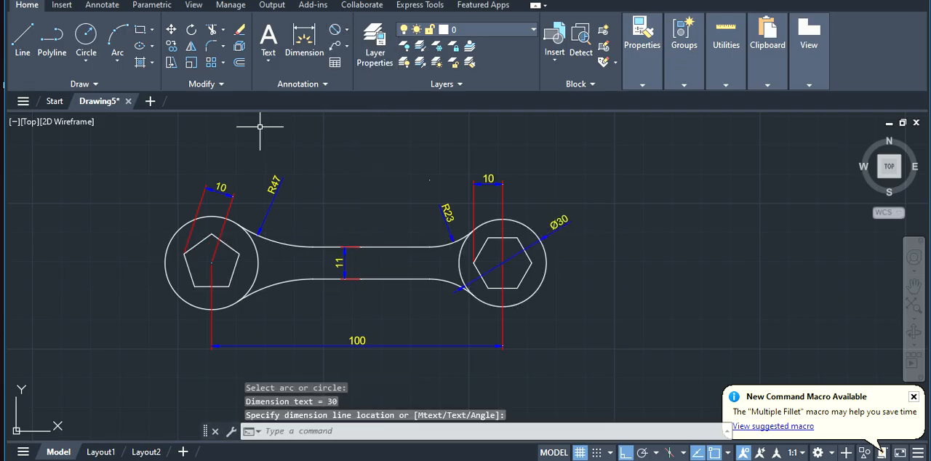
# Add a radius dimension to the circle around the pentagon, placing its text outside to the upper left
pyautogui.click(347, 31)
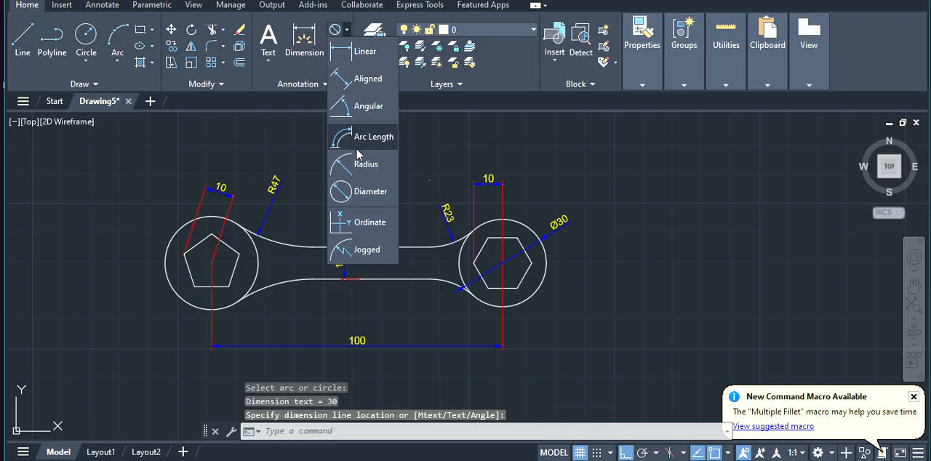
pyautogui.click(337, 166)
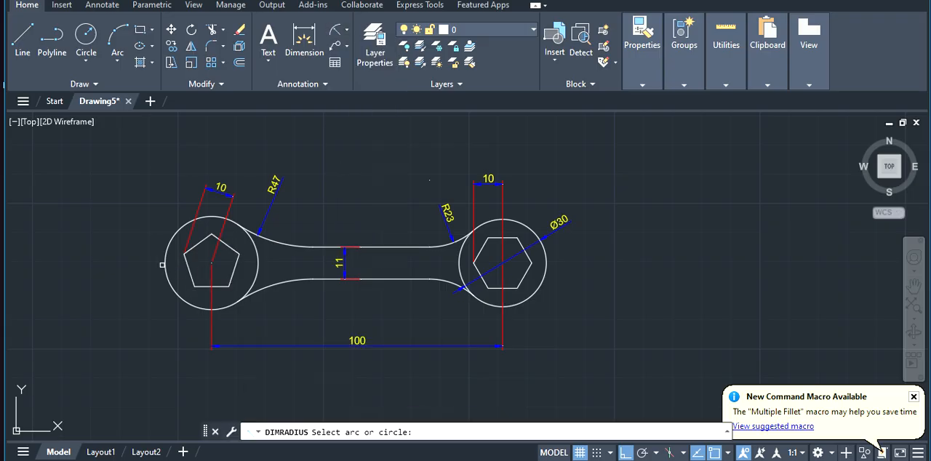
pyautogui.click(160, 257)
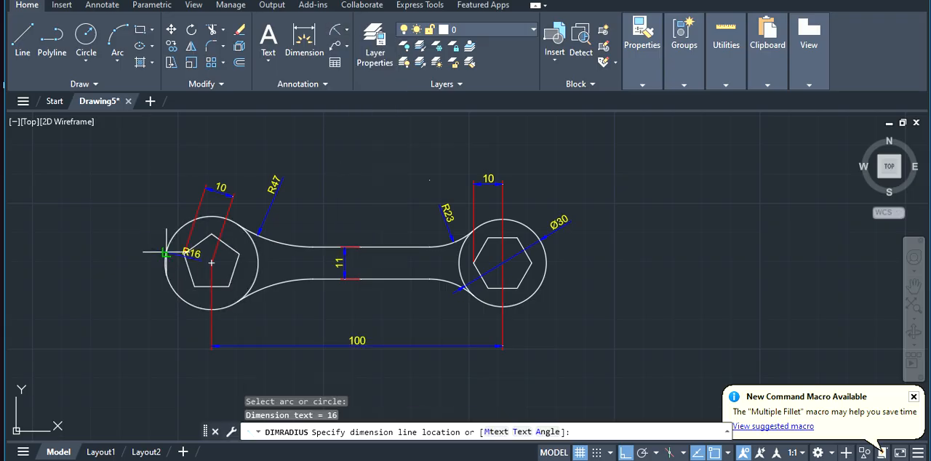
pyautogui.click(140, 218)
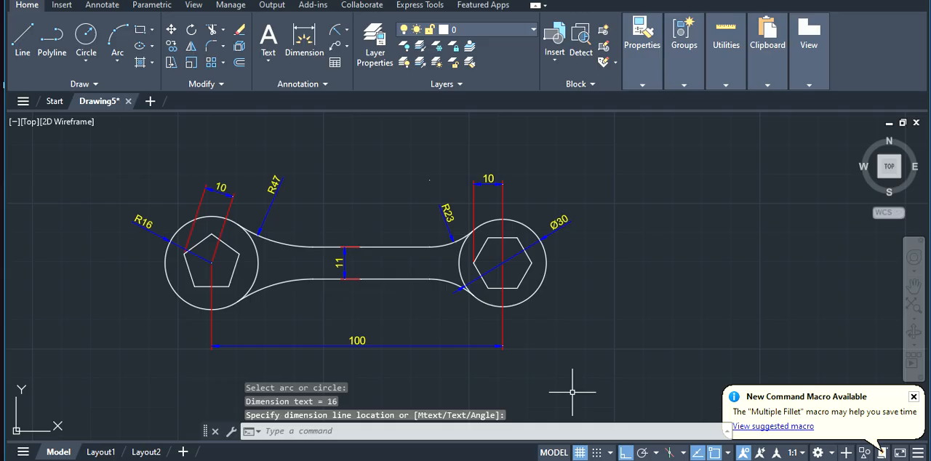